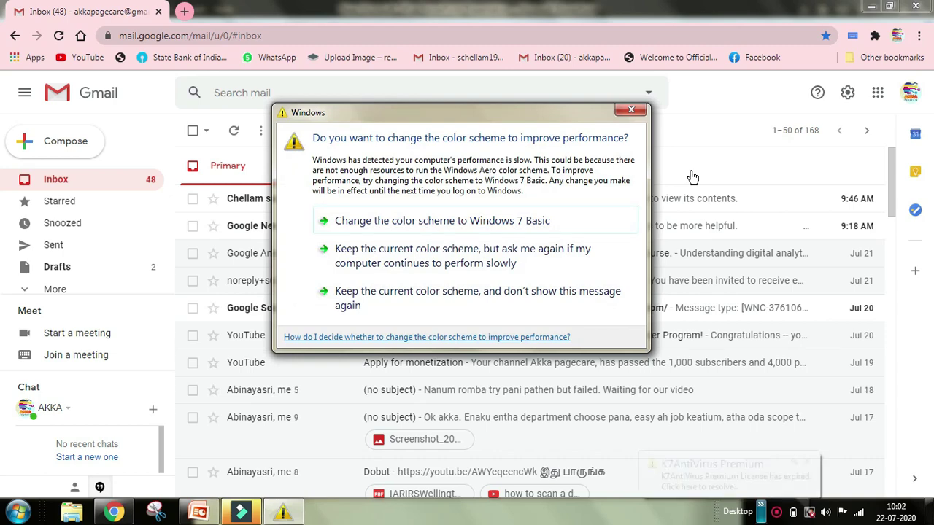
Step: Keep the current Windows colour scheme and stop the performance warning from appearing again
{"action": "left_click", "coordinate": [536, 306]}
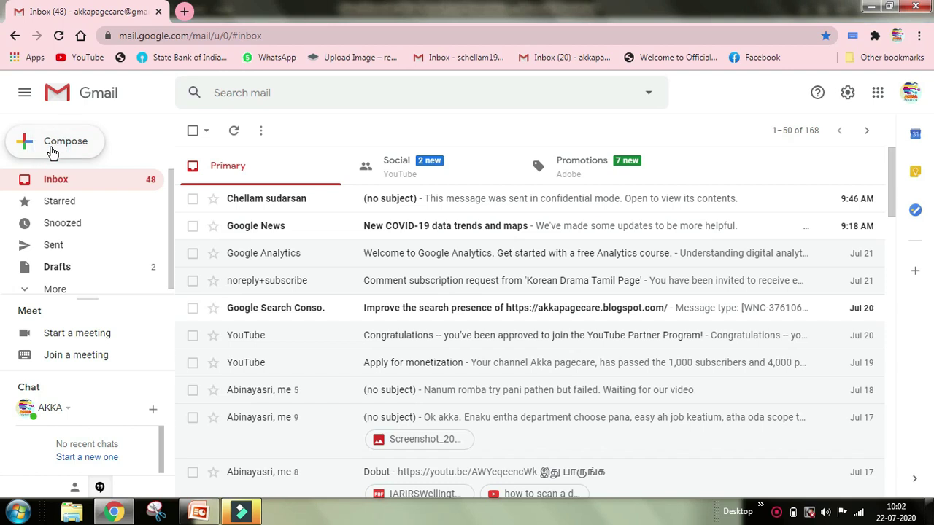
Step: Compose a new message in full-screen view and place the cursor in the To field
{"action": "left_click", "coordinate": [53, 151]}
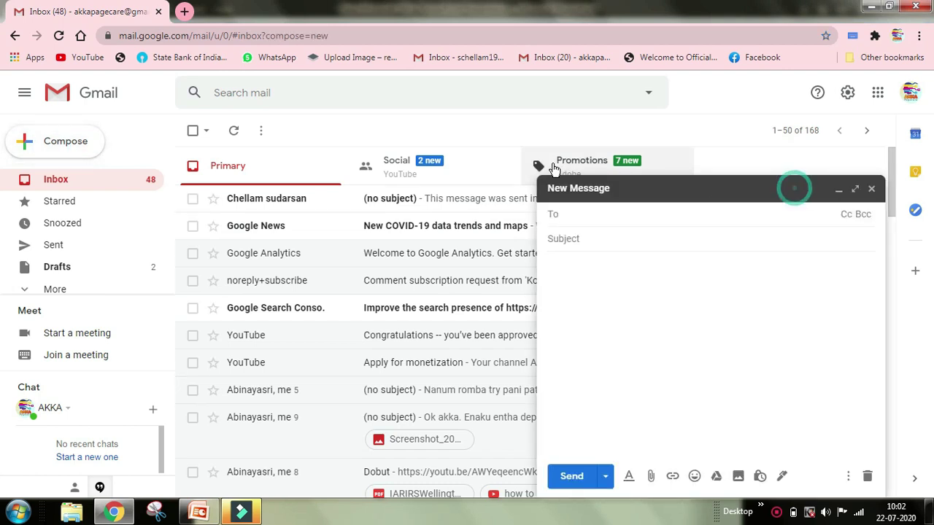
{"action": "left_click", "coordinate": [855, 189]}
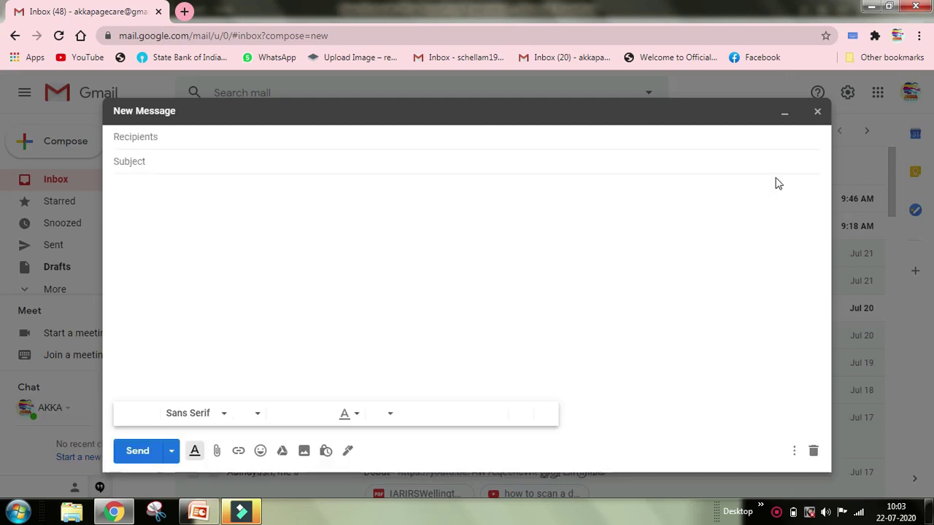
{"action": "left_click", "coordinate": [801, 114]}
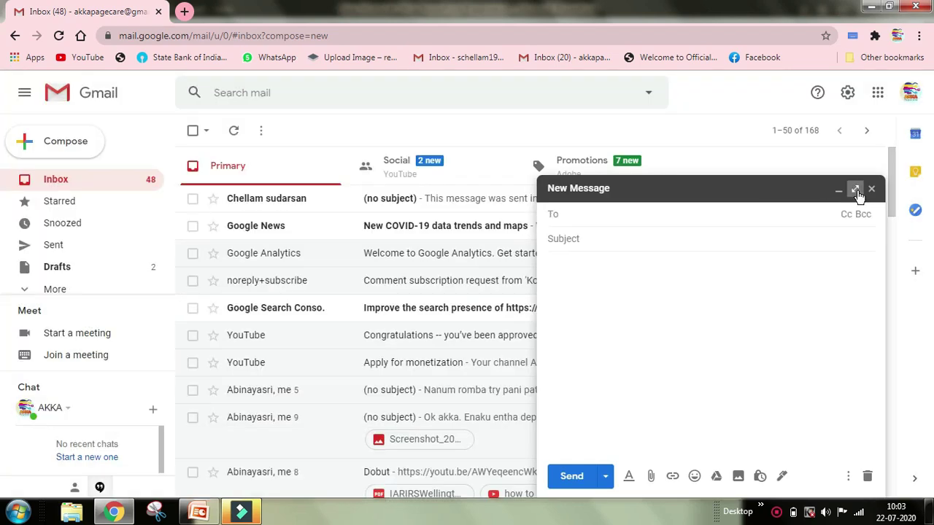
{"action": "left_click", "coordinate": [856, 191]}
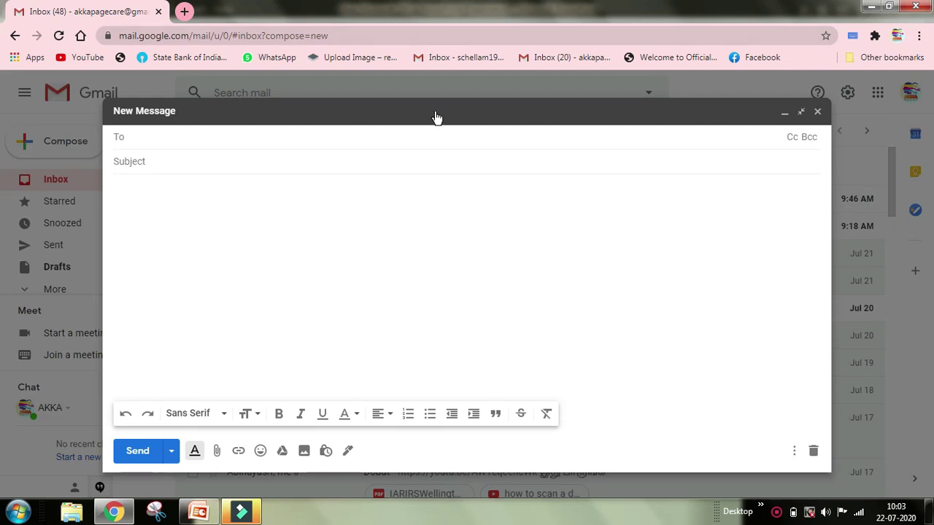
{"action": "left_click", "coordinate": [119, 140]}
{"action": "left_click", "coordinate": [138, 136]}
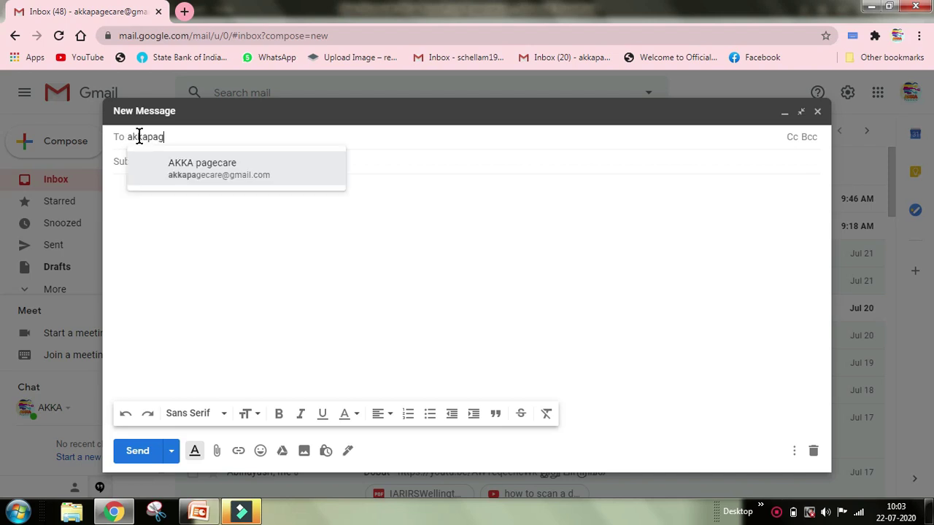
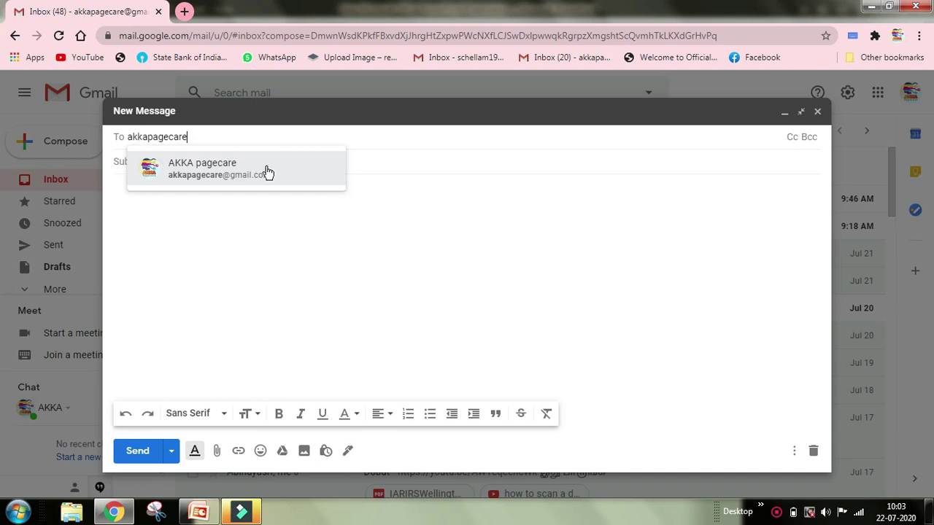
Step: Enter the recipient's account name in To and pick the matching contact suggestion
{"action": "left_click", "coordinate": [216, 177]}
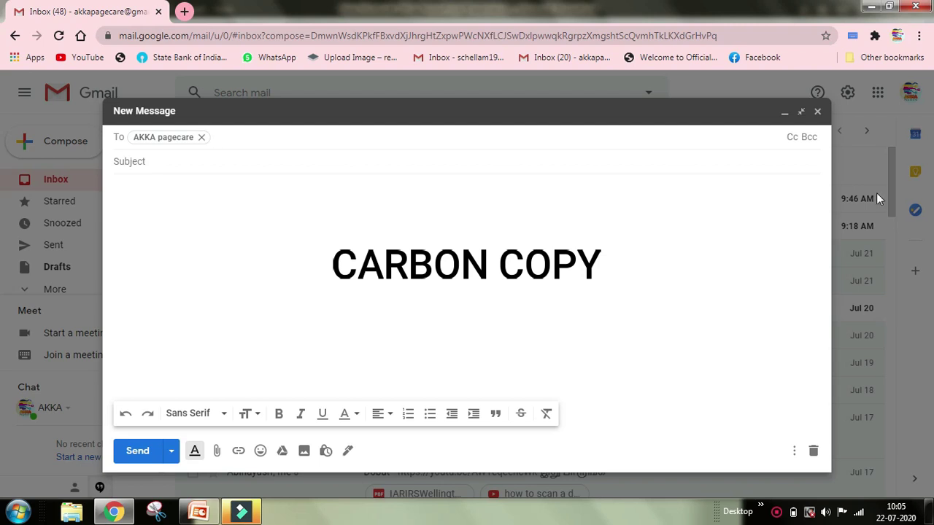
Step: Show both the Cc and Bcc recipient lines and put the cursor in the Cc field
{"action": "left_click", "coordinate": [792, 138]}
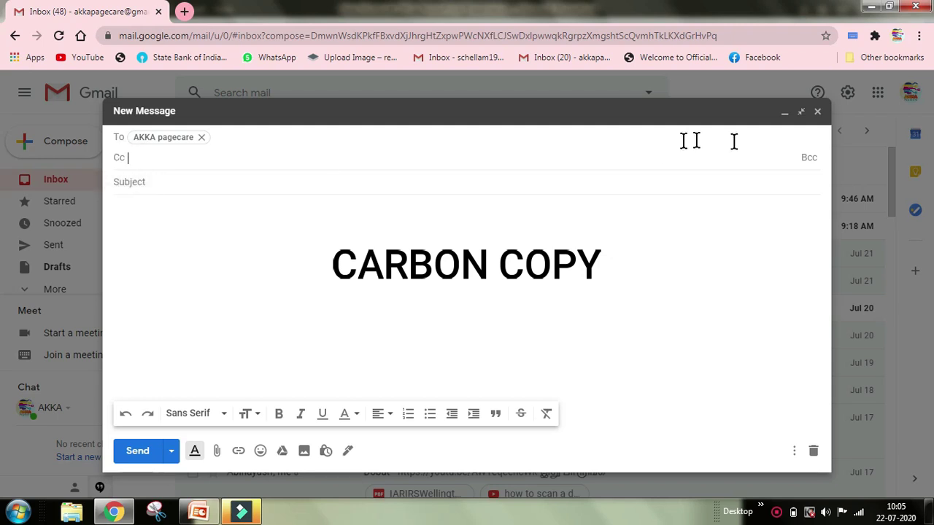
{"action": "left_click", "coordinate": [808, 159]}
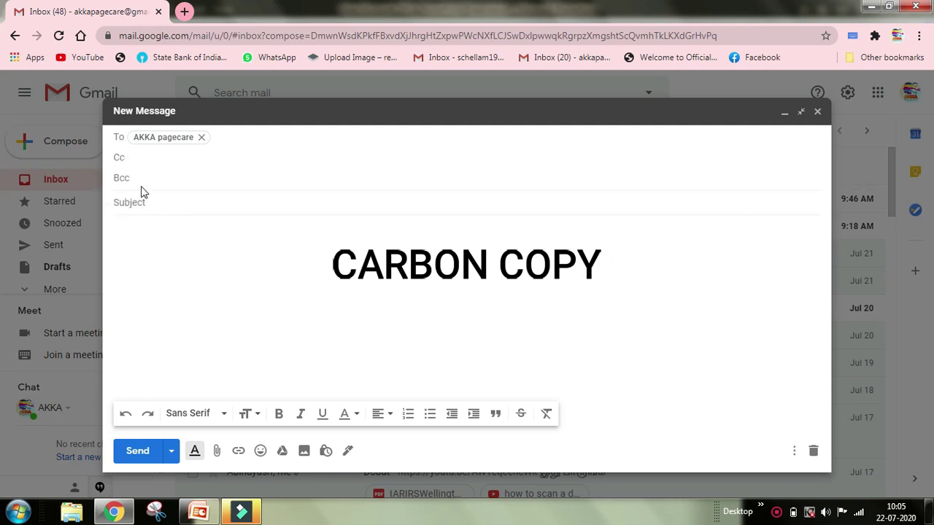
{"action": "left_click", "coordinate": [141, 156]}
{"action": "left_click", "coordinate": [148, 175]}
{"action": "left_click", "coordinate": [147, 159]}
{"action": "left_click", "coordinate": [149, 175]}
{"action": "left_click", "coordinate": [140, 155]}
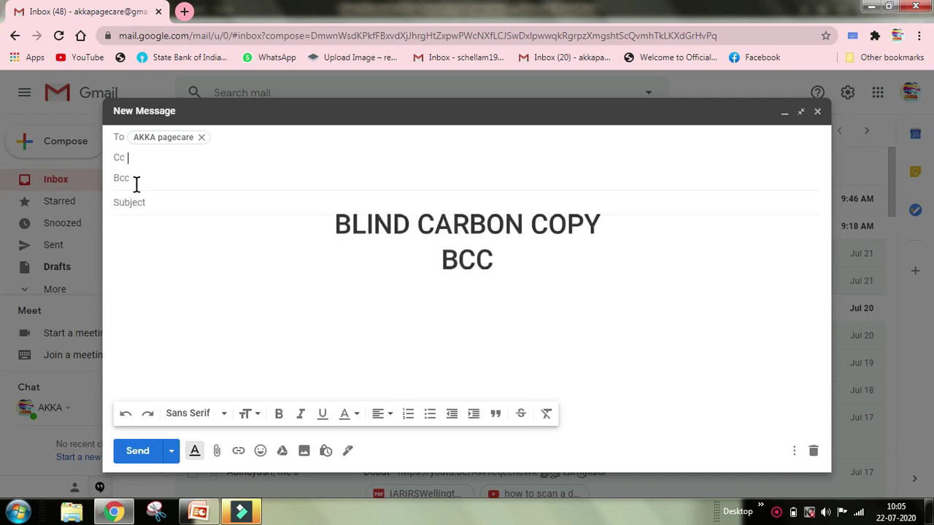
{"action": "left_click", "coordinate": [149, 156]}
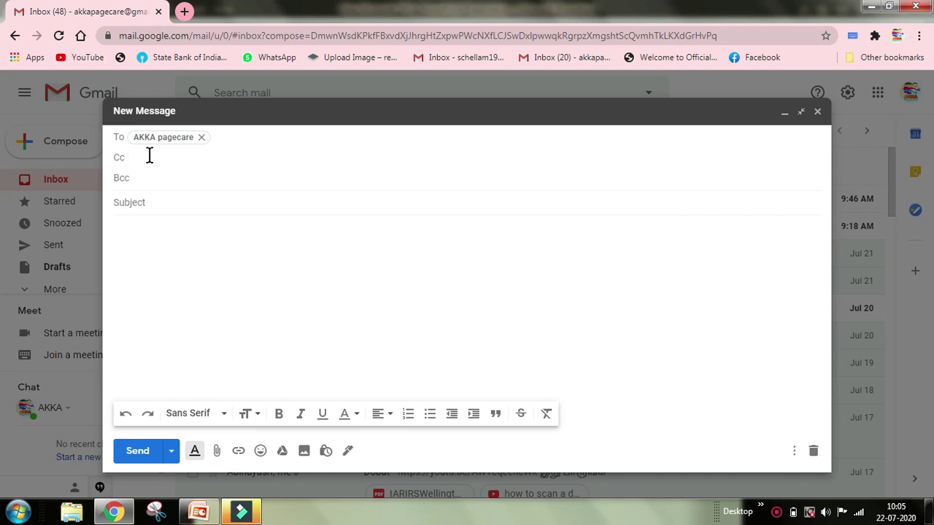
Step: Paste and type the extra e-mail addresses into Cc as recipient chips
{"action": "key", "text": "ctrl+v"}
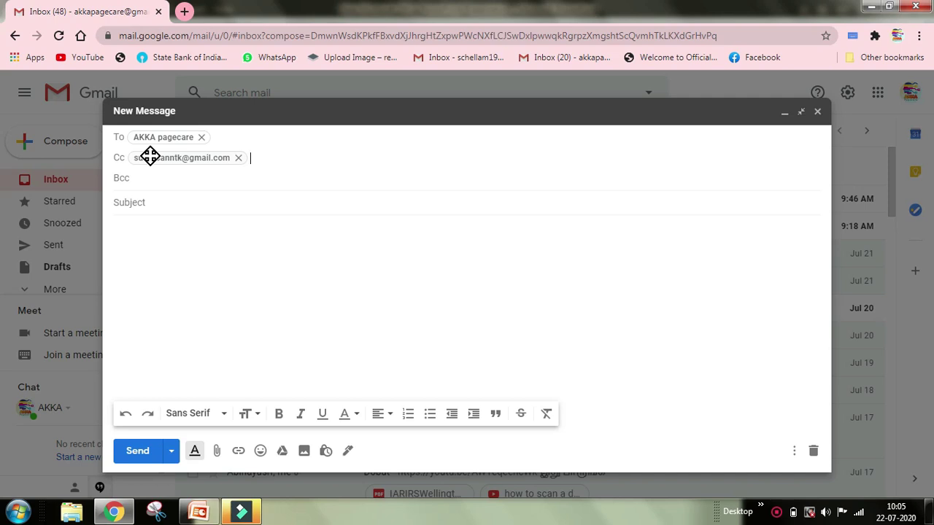
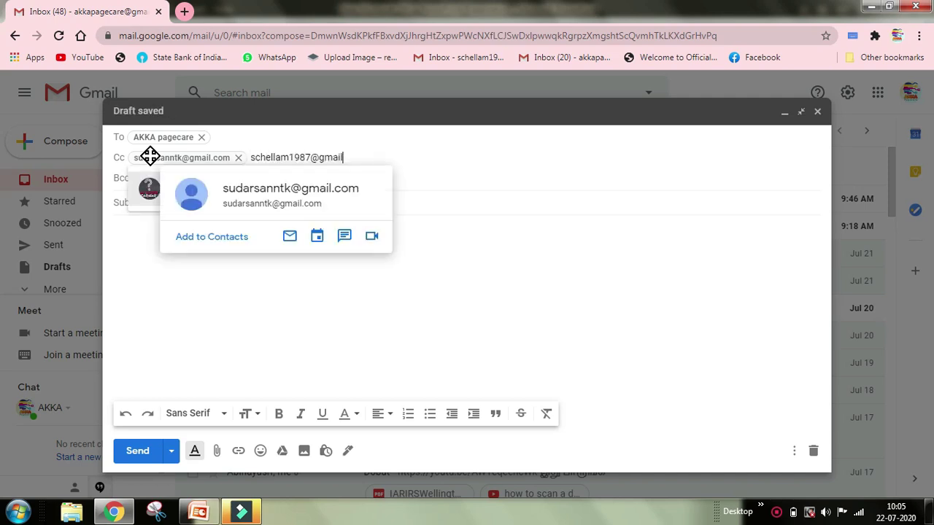
{"action": "key", "text": "Return"}
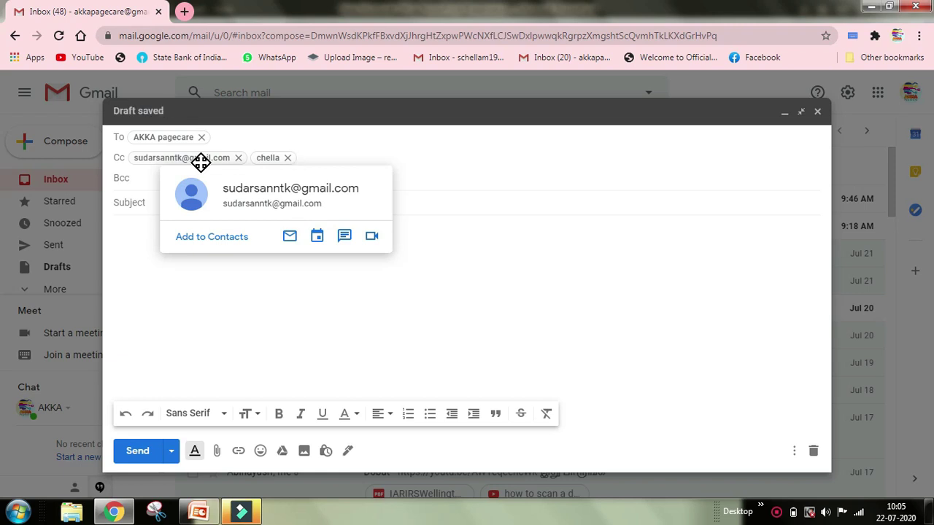
{"action": "key", "text": "ctrl+v"}
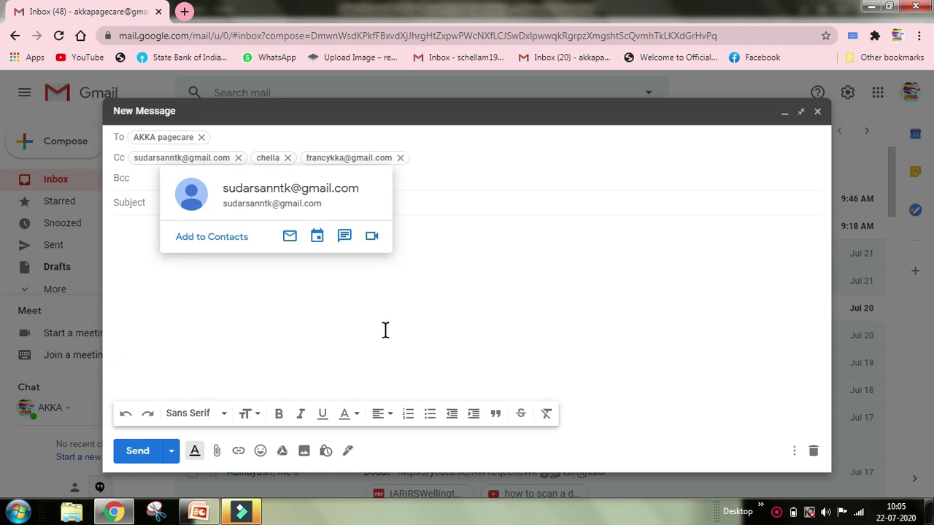
{"action": "left_click", "coordinate": [464, 228]}
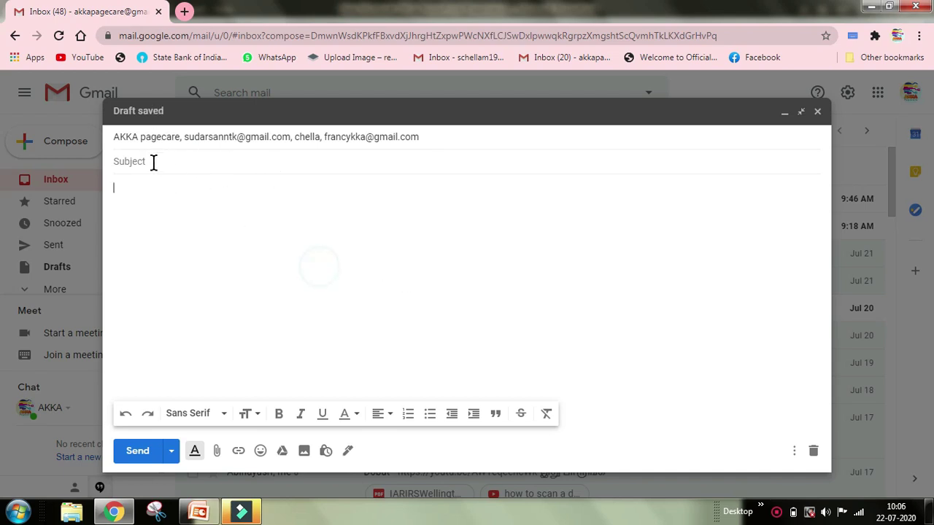
Step: Expand and collapse the recipient list to review the added Cc contacts
{"action": "left_click", "coordinate": [114, 137]}
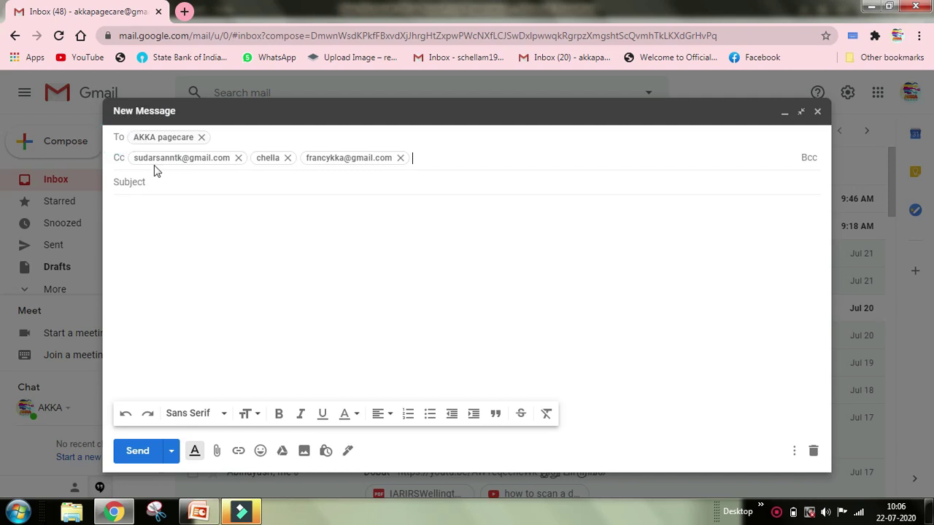
{"action": "left_click", "coordinate": [191, 246]}
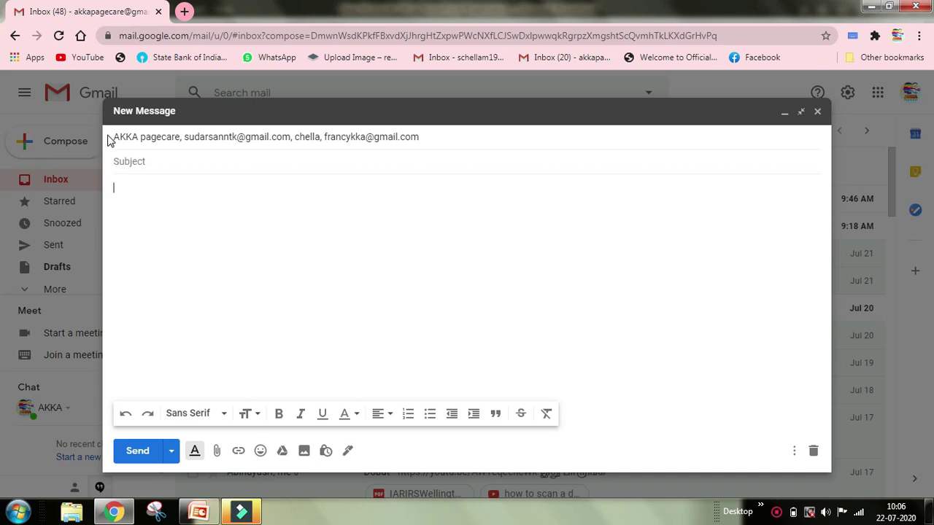
{"action": "left_click", "coordinate": [431, 138]}
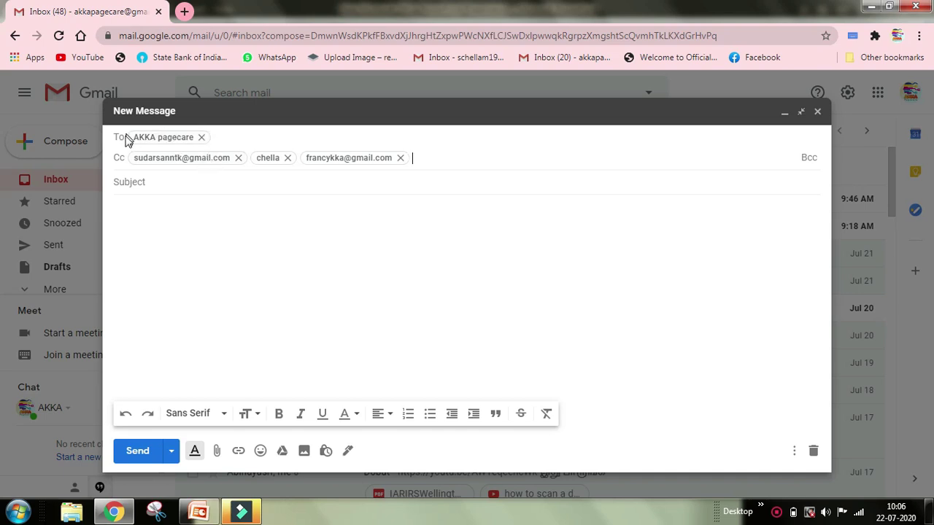
{"action": "mouse_move", "coordinate": [130, 144]}
{"action": "mouse_move", "coordinate": [188, 156]}
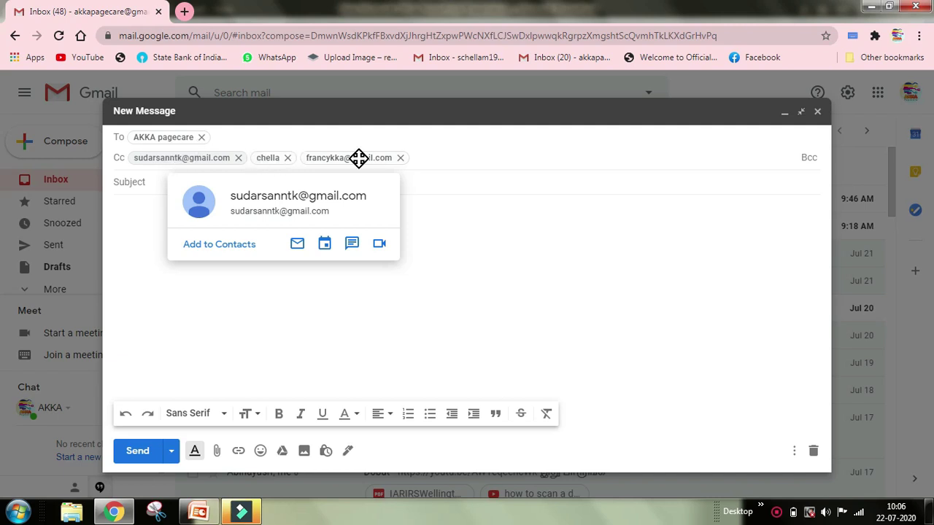
{"action": "mouse_move", "coordinate": [354, 160]}
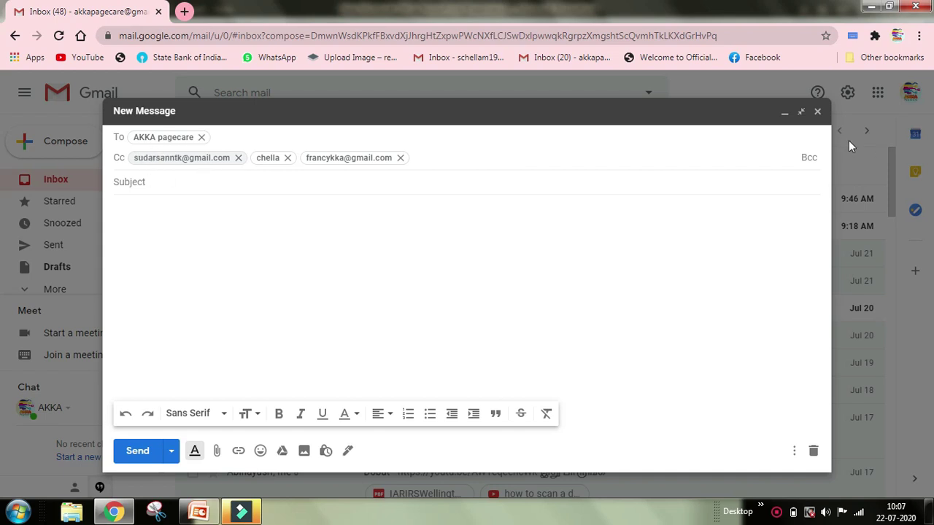
Step: Restore the empty Bcc line beneath the three Cc recipients and check their contact cards
{"action": "left_click", "coordinate": [809, 157]}
{"action": "left_click", "coordinate": [140, 182]}
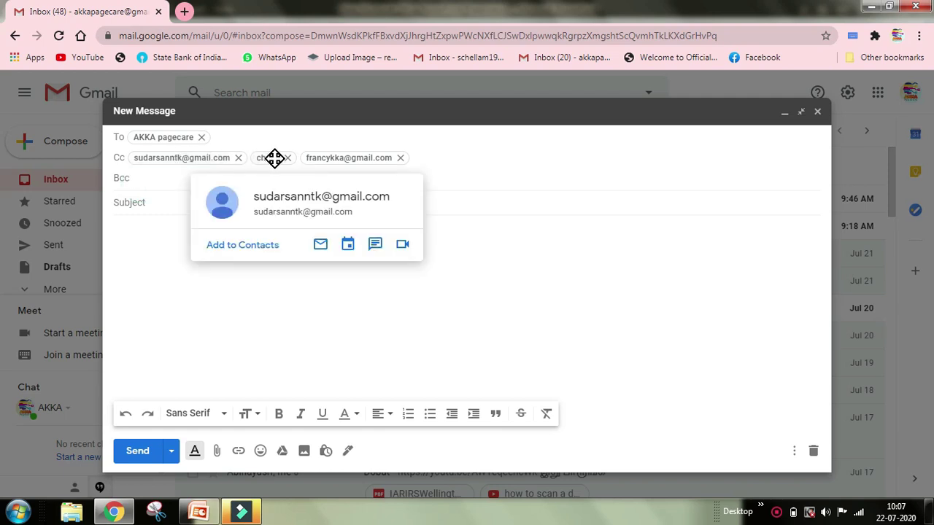
{"action": "mouse_move", "coordinate": [269, 158]}
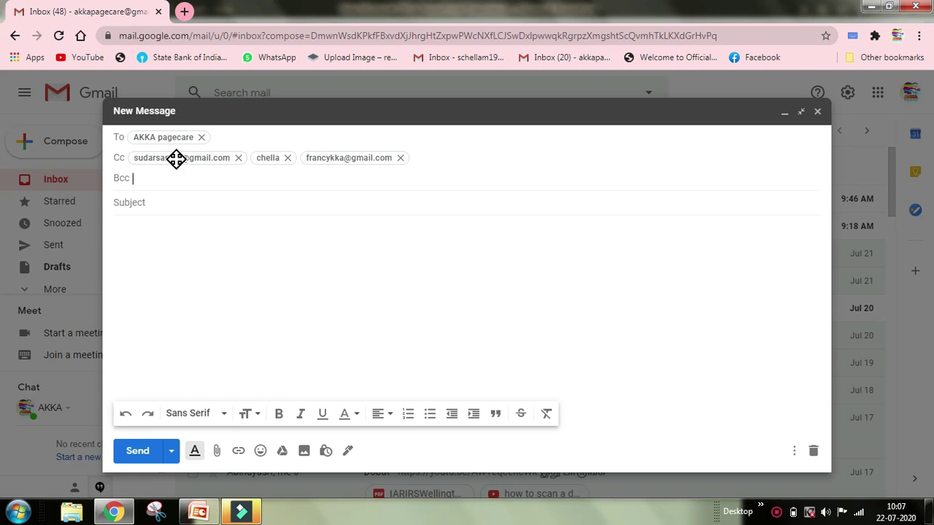
{"action": "mouse_move", "coordinate": [186, 139]}
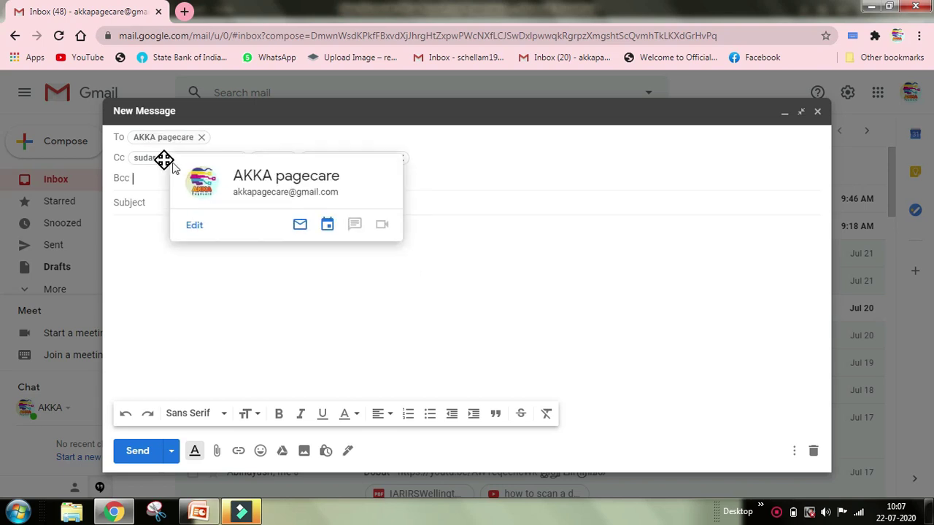
{"action": "mouse_move", "coordinate": [168, 156]}
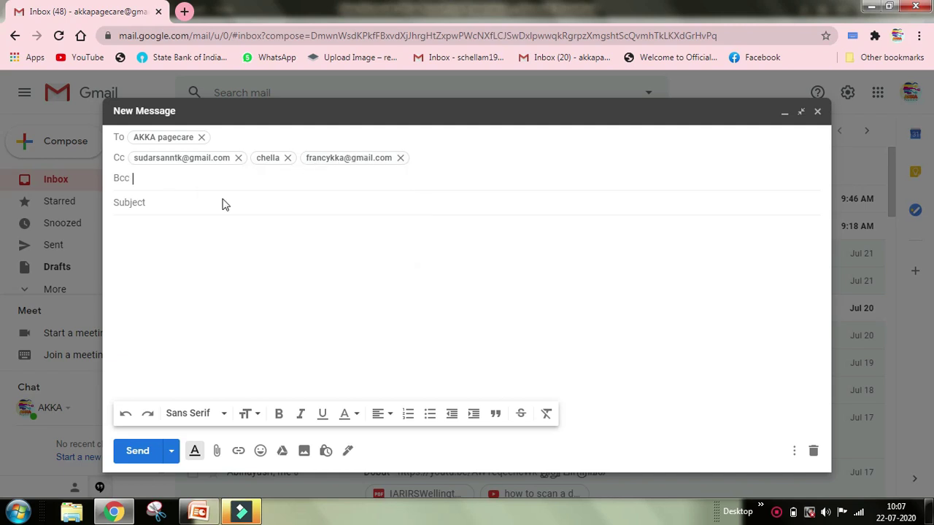
Step: Enter a dummy blind-copy e-mail address in the Bcc field, then move to the subject
{"action": "left_click", "coordinate": [163, 175]}
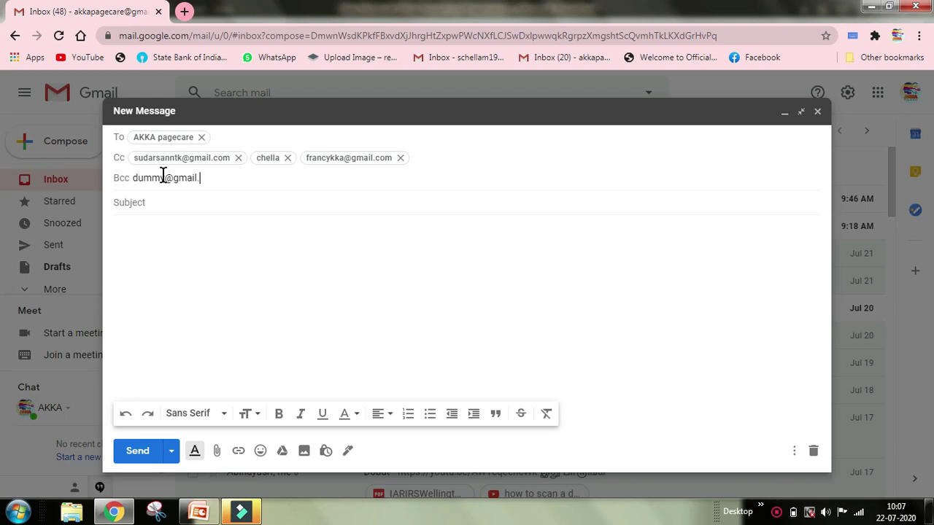
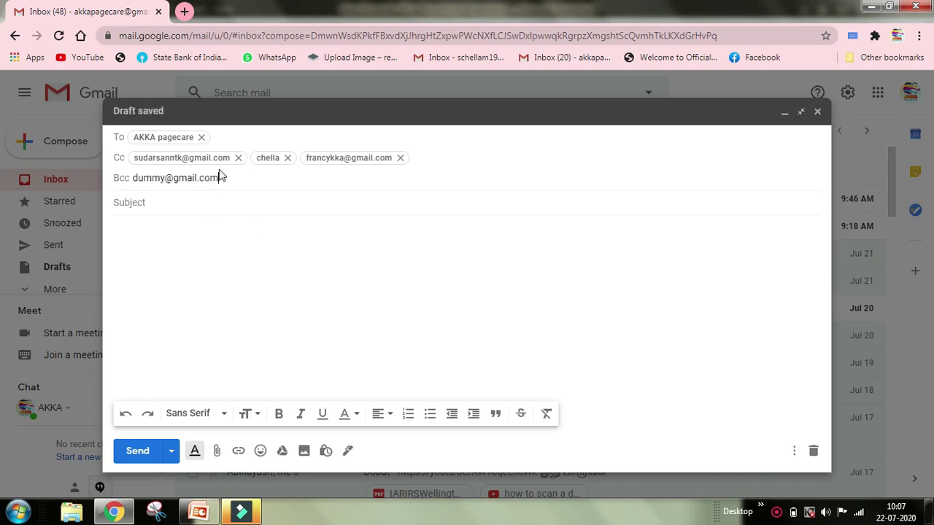
{"action": "left_click", "coordinate": [161, 204]}
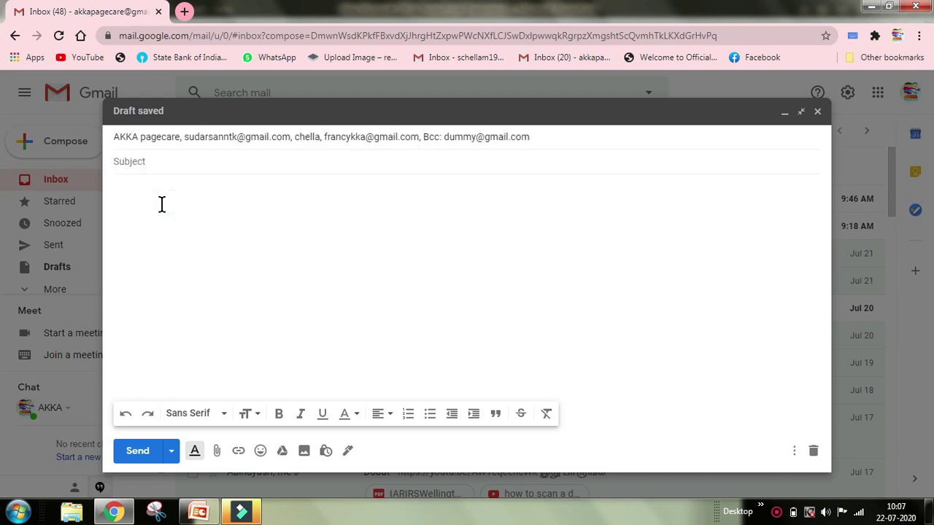
{"action": "left_click", "coordinate": [192, 232]}
Step: Expand and collapse the To, Cc and Bcc lines to verify all recipients
{"action": "left_click", "coordinate": [427, 140]}
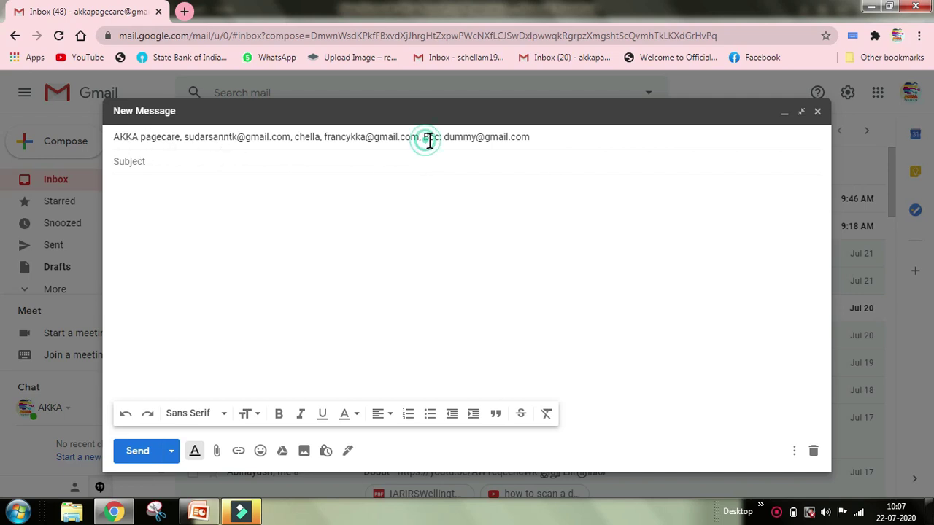
{"action": "left_click", "coordinate": [284, 302]}
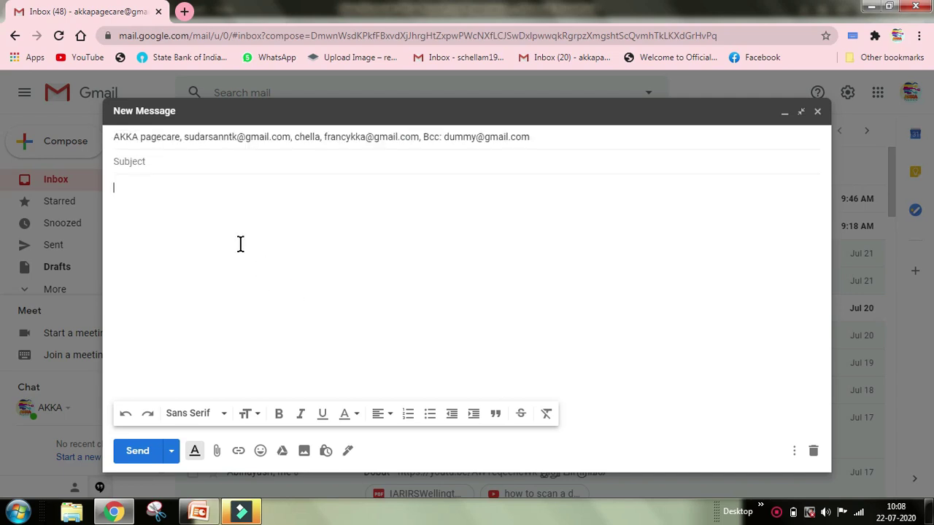
{"action": "left_click", "coordinate": [426, 137]}
{"action": "left_click", "coordinate": [176, 262]}
{"action": "left_click", "coordinate": [137, 161]}
{"action": "left_click", "coordinate": [785, 111]}
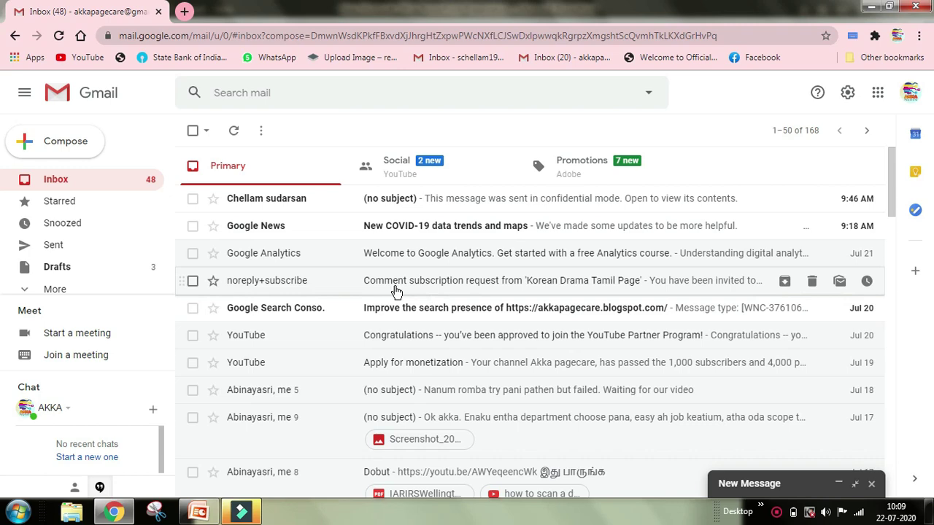
{"action": "scroll", "coordinate": [494, 410], "scroll_direction": "down", "scroll_amount": 10}
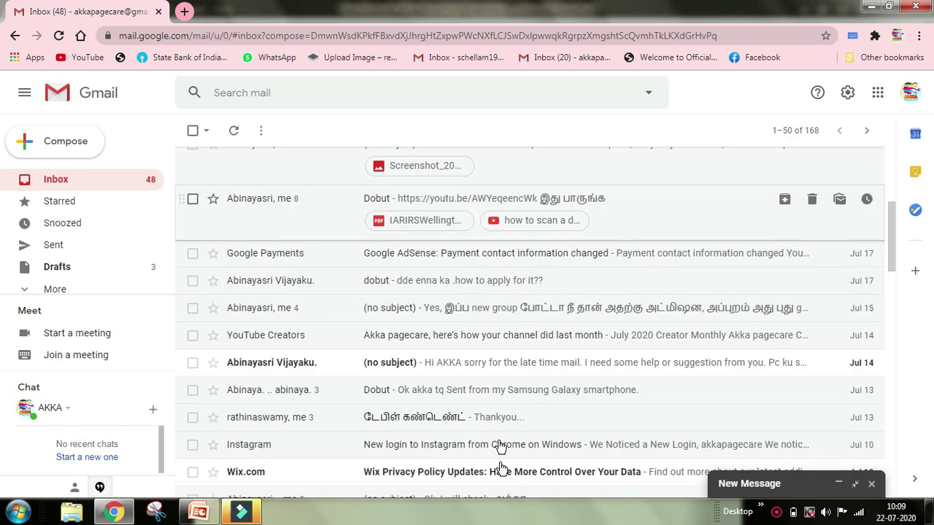
{"action": "scroll", "coordinate": [494, 467], "scroll_direction": "down", "scroll_amount": 6}
{"action": "scroll", "coordinate": [387, 277], "scroll_direction": "up", "scroll_amount": 2}
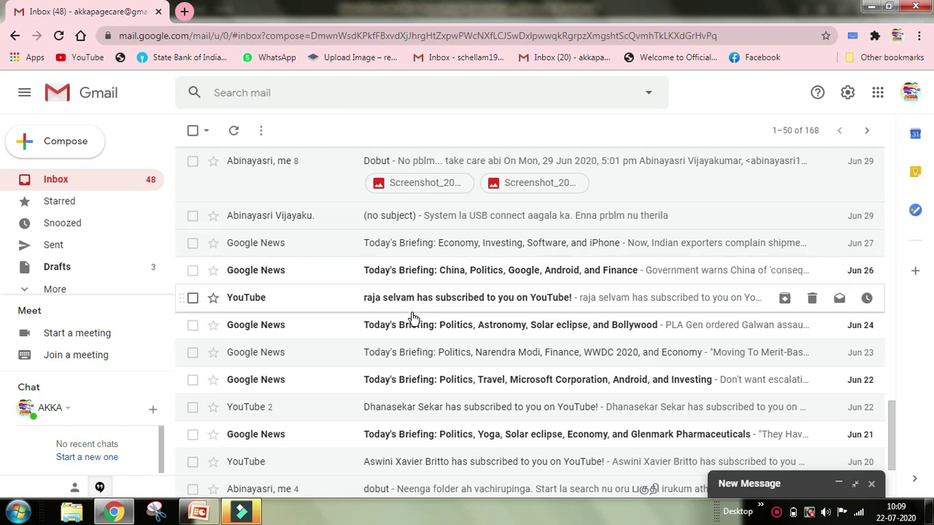
{"action": "scroll", "coordinate": [413, 317], "scroll_direction": "up", "scroll_amount": 1}
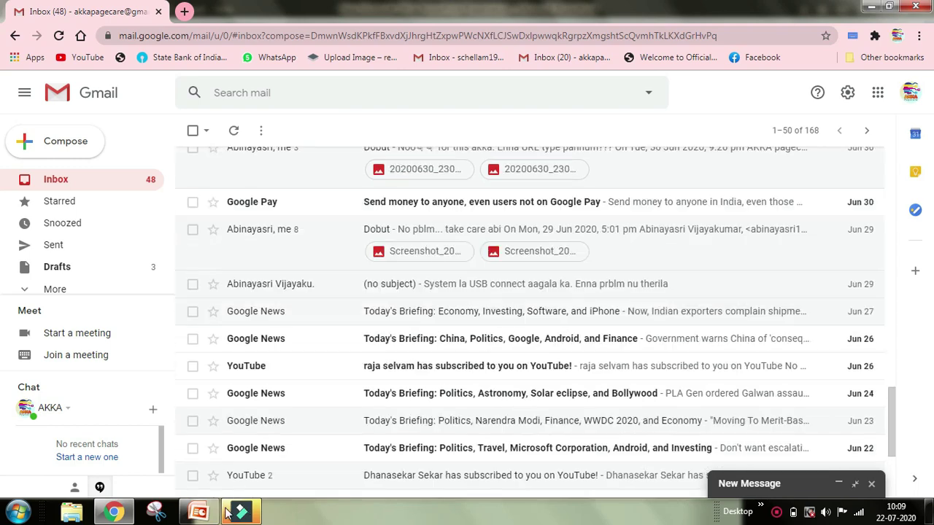
{"action": "left_click", "coordinate": [839, 483]}
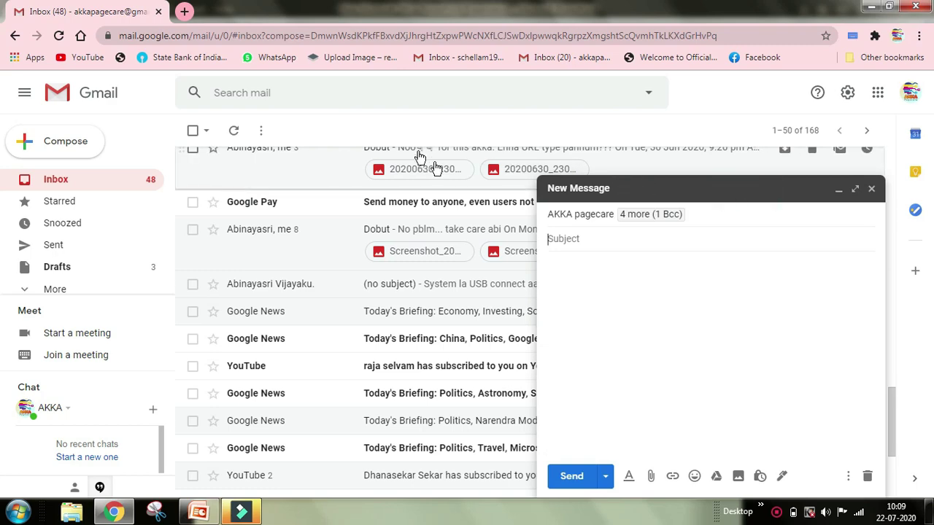
{"action": "left_click", "coordinate": [855, 188]}
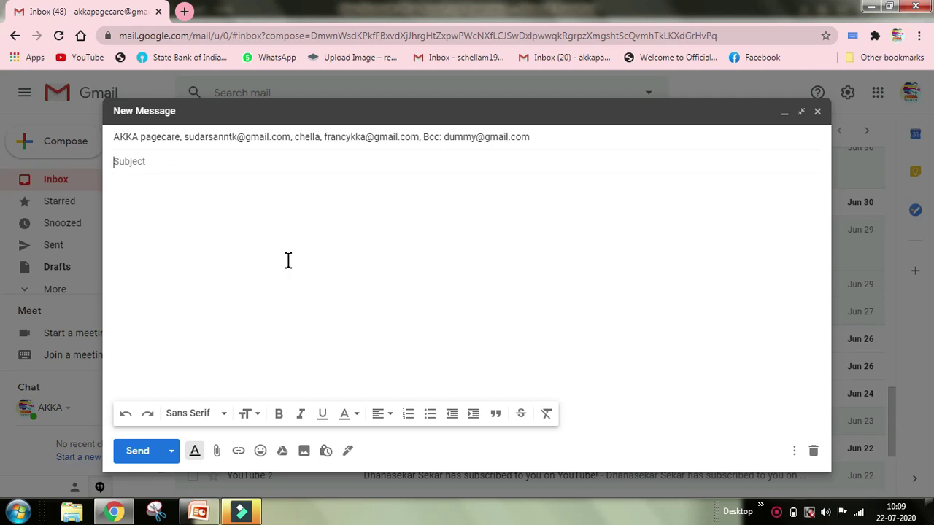
Step: Enter the subject 'Aprons Needed 50 Nos - Quotation Needed.' and check it by selecting the text
{"action": "type", "text": "Aprons Needed 50 Nos"}
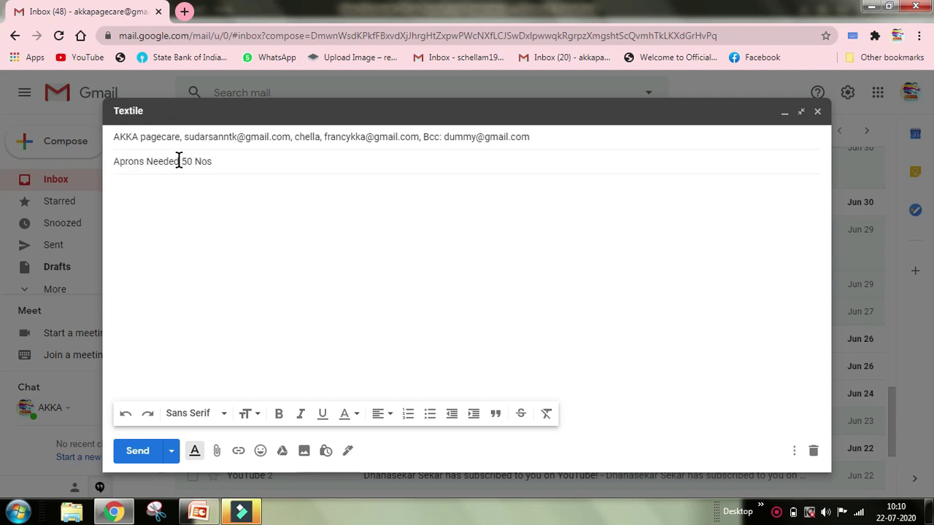
{"action": "left_click", "coordinate": [240, 162]}
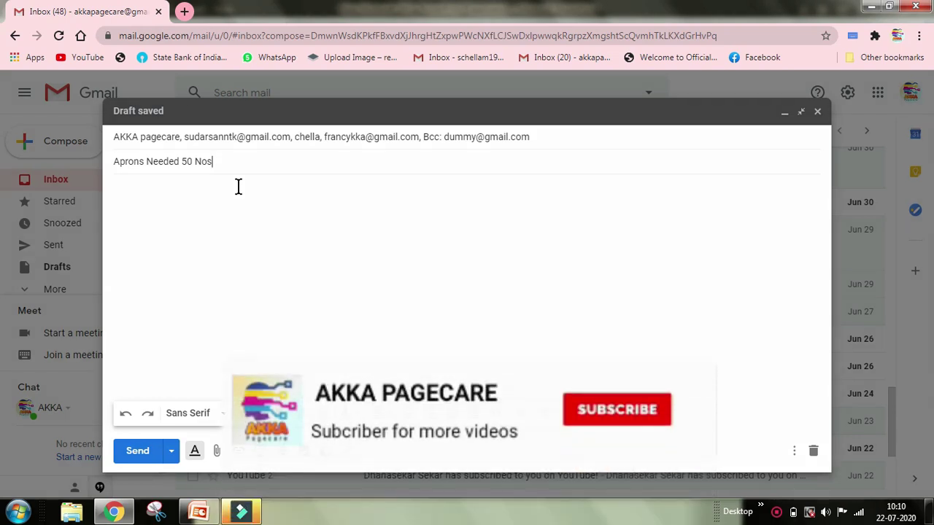
{"action": "type", "text": "."}
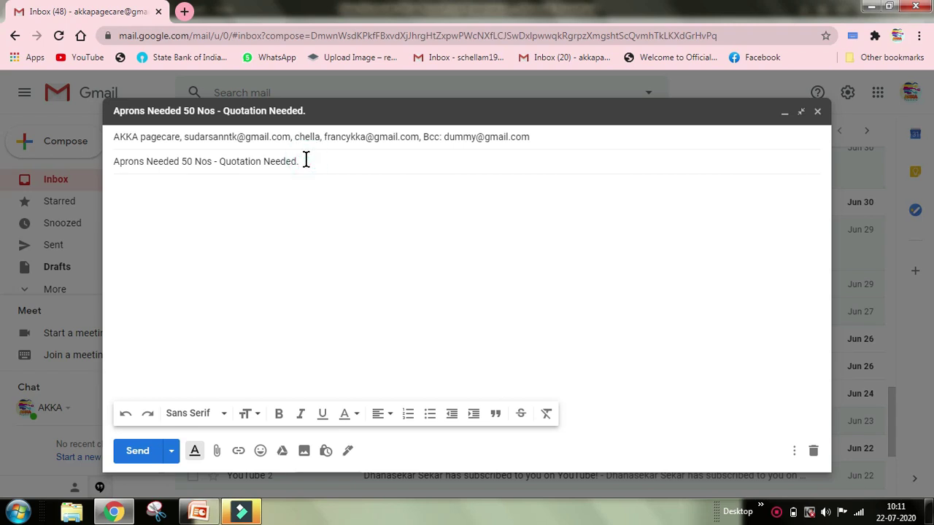
{"action": "left_click", "coordinate": [219, 161]}
{"action": "left_click_drag", "start_coordinate": [218, 161], "coordinate": [305, 160]}
{"action": "left_click", "coordinate": [328, 183]}
{"action": "left_click", "coordinate": [302, 161]}
{"action": "left_click_drag", "start_coordinate": [113, 161], "coordinate": [302, 161]}
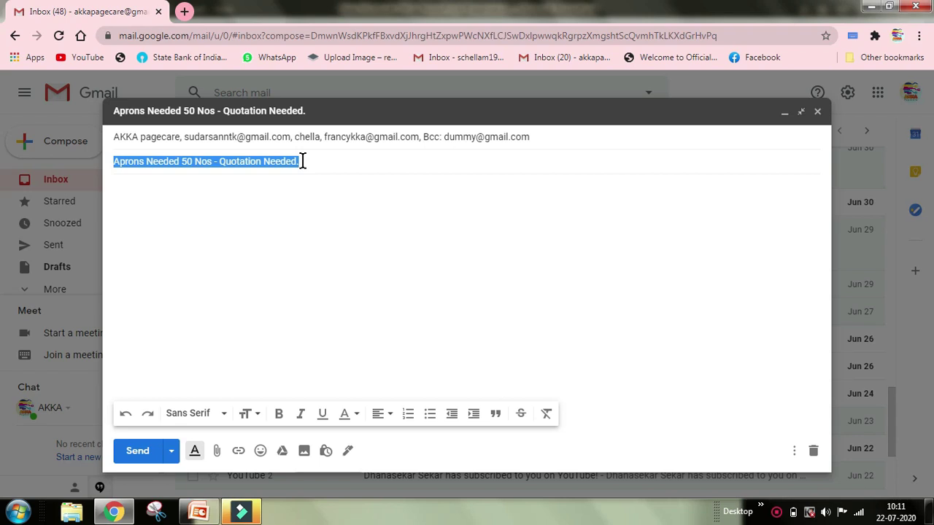
{"action": "left_click", "coordinate": [319, 180]}
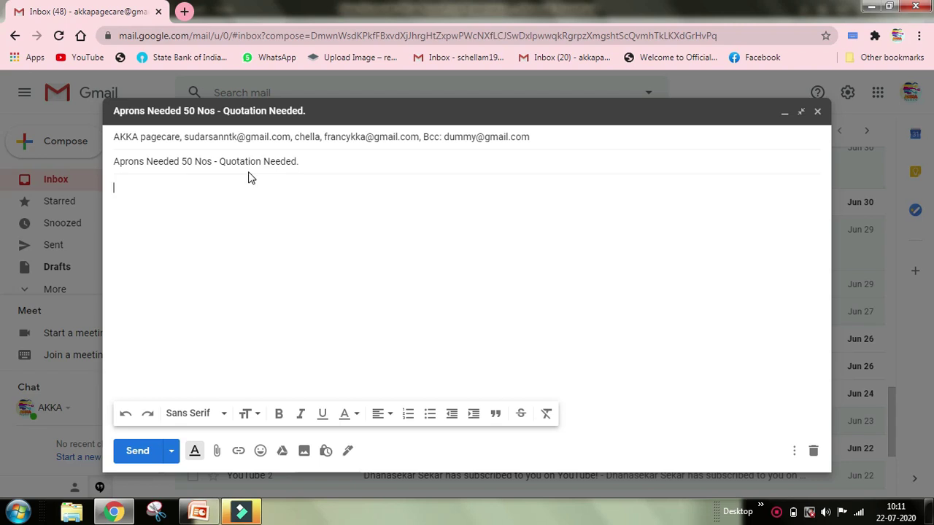
Step: Type the salutation 'Dear Sir/ Madam,' and delete an extra personal salutation line below it
{"action": "left_click", "coordinate": [312, 159]}
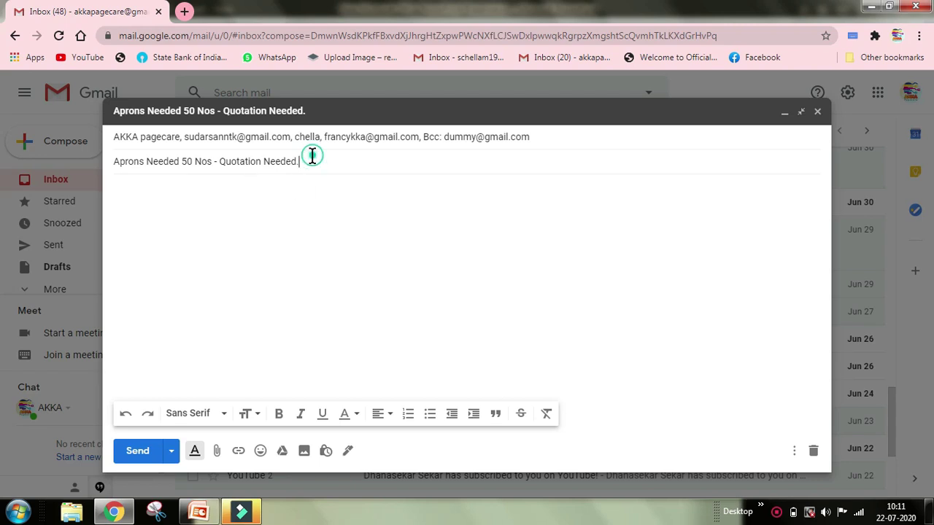
{"action": "left_click", "coordinate": [161, 196]}
{"action": "type", "text": "Dear Sir/ Madam,"}
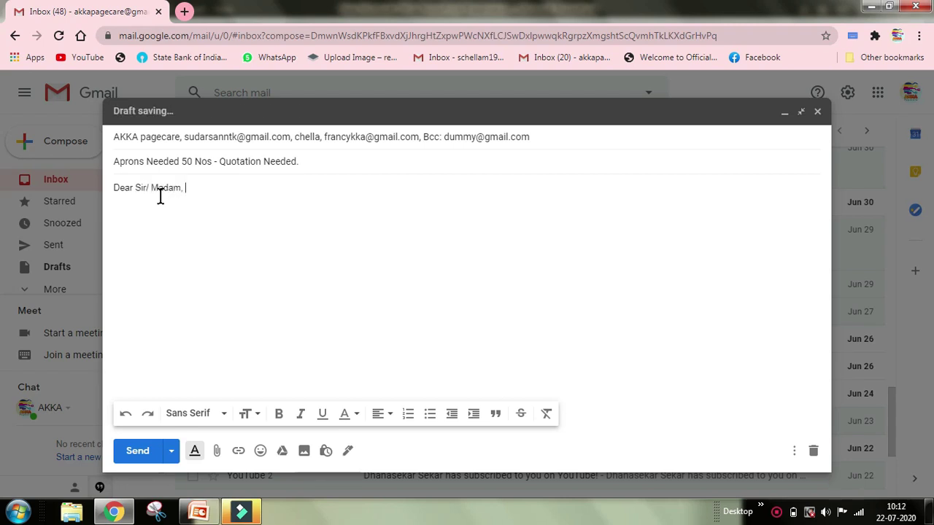
{"action": "key", "text": "Return"}
{"action": "type", "text": "Dear Mr Ra"}
{"action": "type", "text": "jith,"}
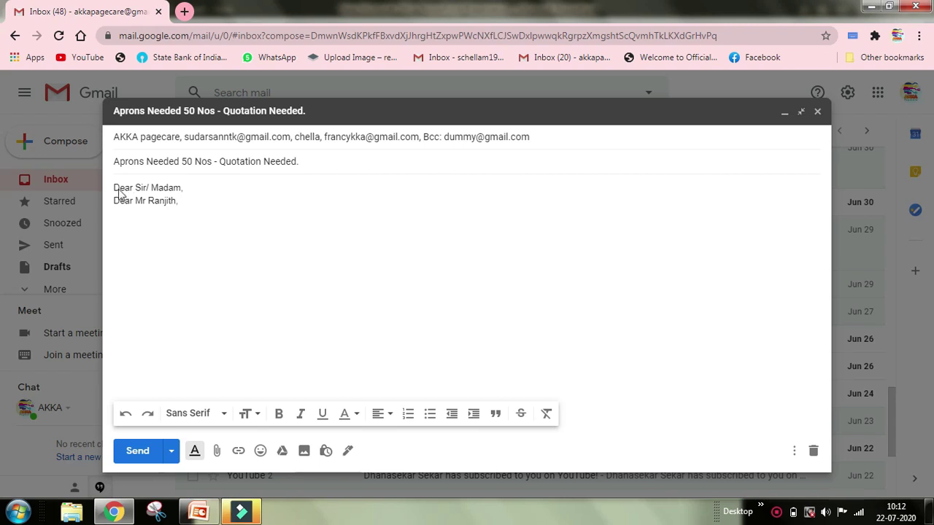
{"action": "left_click", "coordinate": [191, 203]}
{"action": "left_click_drag", "start_coordinate": [130, 202], "coordinate": [106, 206]}
{"action": "key", "text": "BackSpace"}
Step: Add 'Greetings to you !' and 'Greetings from XYZ company !' lines, followed by blank lines
{"action": "left_click", "coordinate": [191, 188]}
{"action": "key", "text": "Return"}
{"action": "key", "text": "Return"}
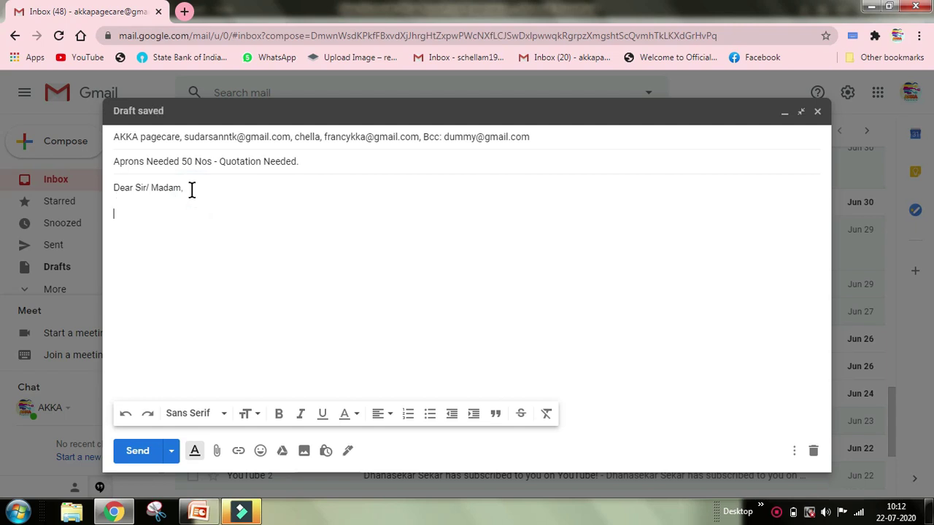
{"action": "type", "text": "Greetings to you !"}
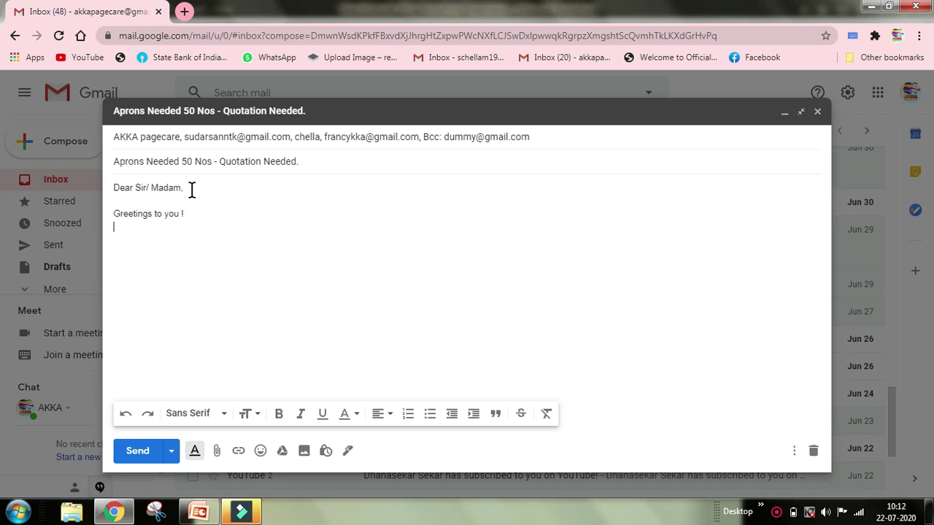
{"action": "type", "text": "G"}
{"action": "left_click", "coordinate": [191, 188]}
{"action": "type", "text": "re"}
{"action": "key", "text": "BackSpace"}
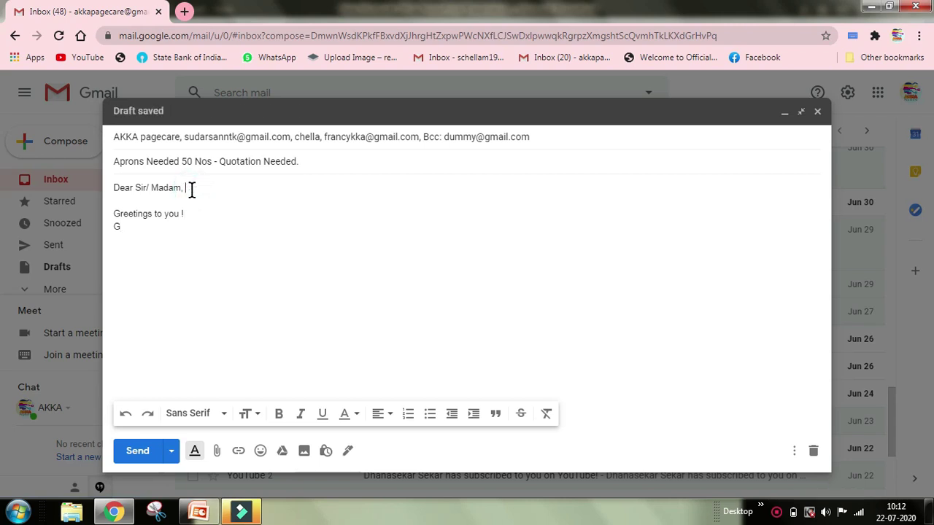
{"action": "left_click", "coordinate": [121, 227]}
{"action": "type", "text": "reetings from "}
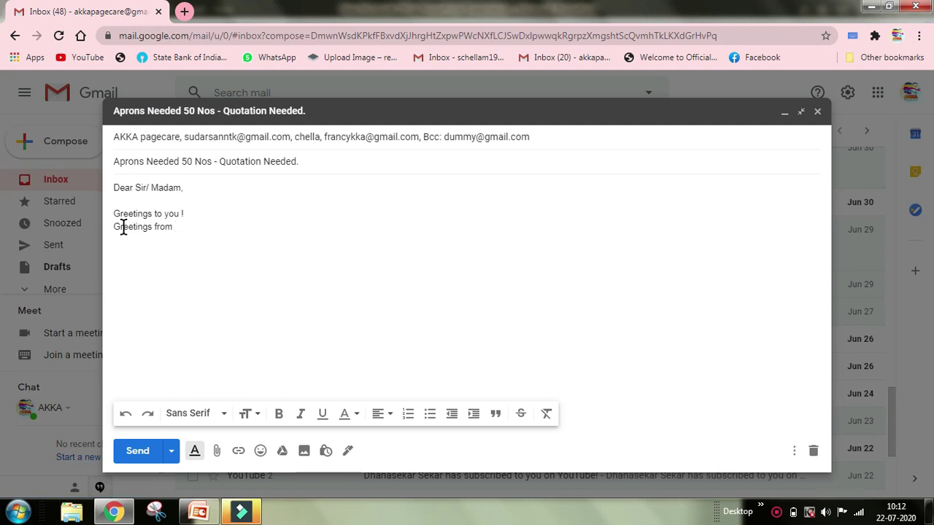
{"action": "type", "text": "XY"}
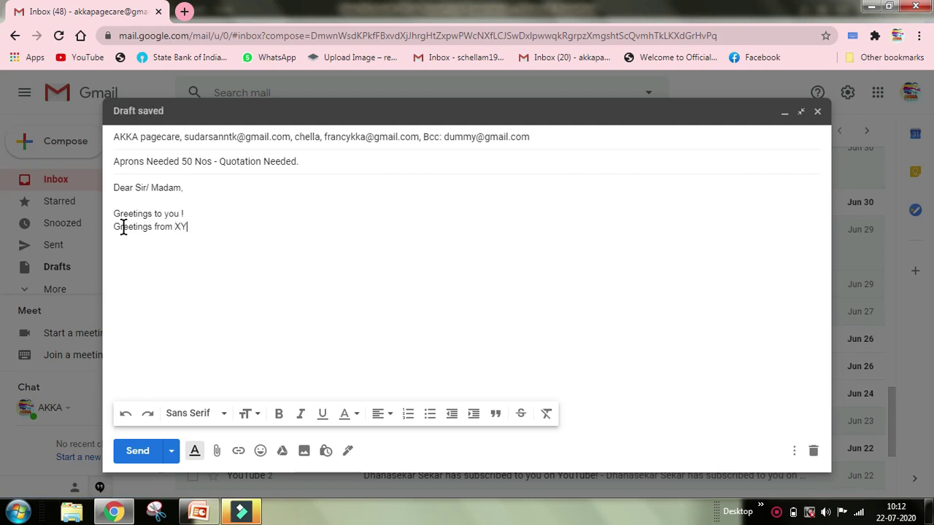
{"action": "type", "text": "Z company"}
{"action": "left_click", "coordinate": [240, 225]}
{"action": "key", "text": "Return"}
{"action": "key", "text": "Return"}
Step: Type a 'Thanks & Regards' closing on an empty line below the greetings
{"action": "left_click", "coordinate": [132, 309]}
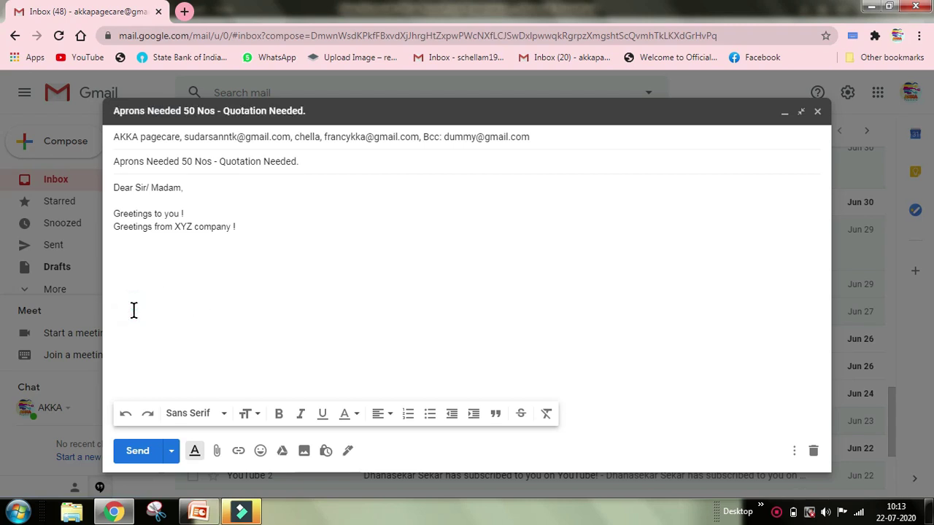
{"action": "type", "text": "Thanks & regards"}
{"action": "left_click", "coordinate": [157, 318]}
{"action": "key", "text": "BackSpace"}
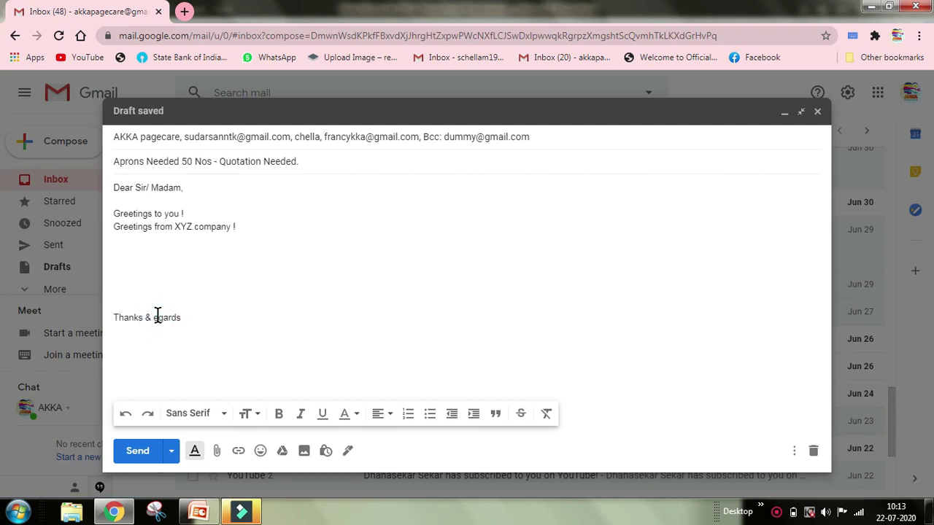
{"action": "type", "text": "R"}
{"action": "left_click", "coordinate": [188, 317]}
{"action": "key", "text": "Return"}
Step: Replace the 'Warm Regards' attempt and old closing with a single 'Thanks & regards' line
{"action": "type", "text": "Warm Regard"}
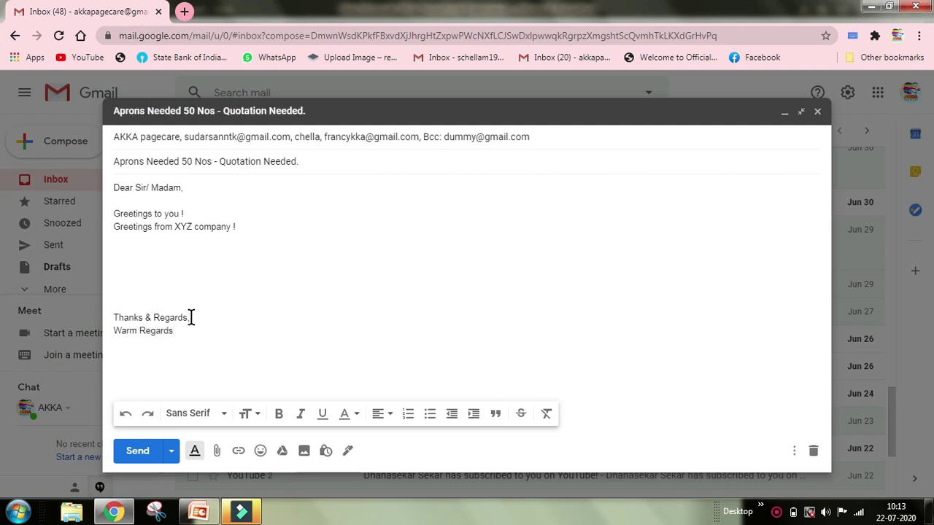
{"action": "key", "text": "Return"}
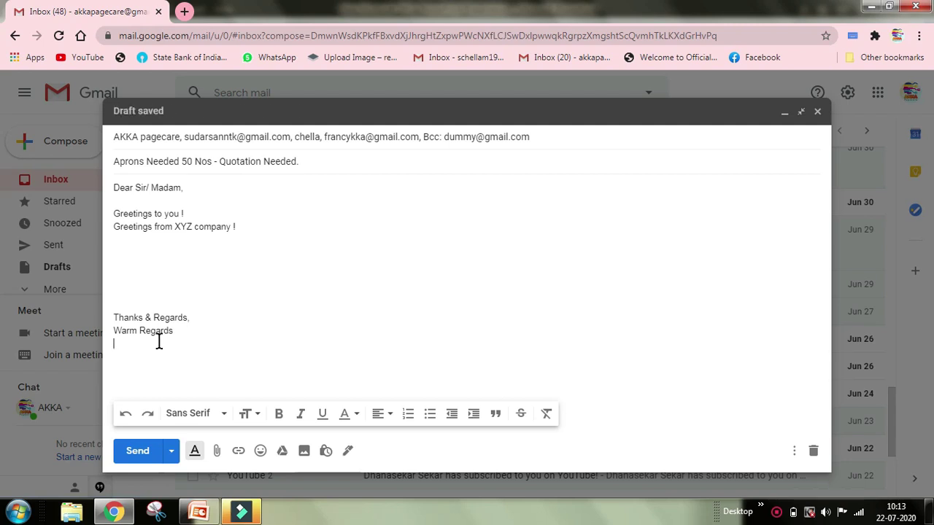
{"action": "left_click_drag", "start_coordinate": [115, 316], "coordinate": [209, 330]}
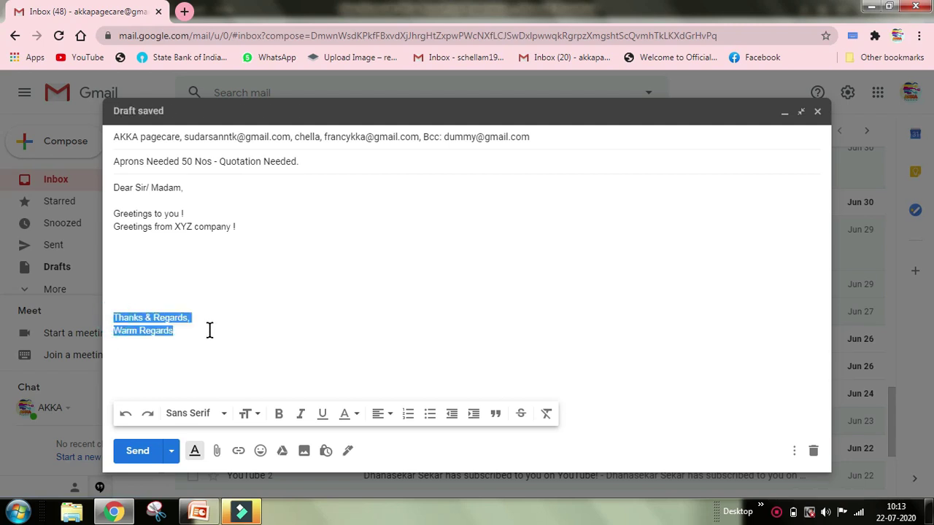
{"action": "key", "text": "BackSpace"}
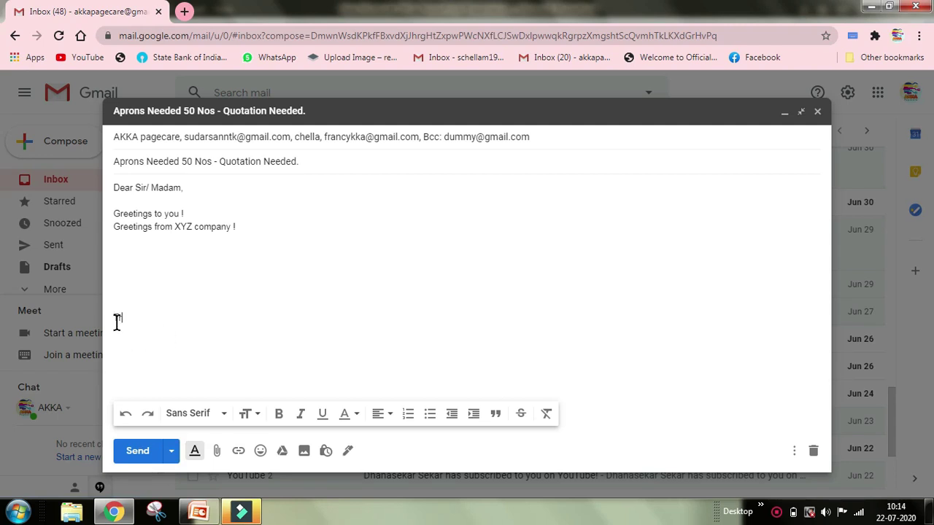
{"action": "type", "text": "hanks & regards"}
{"action": "key", "text": "Return"}
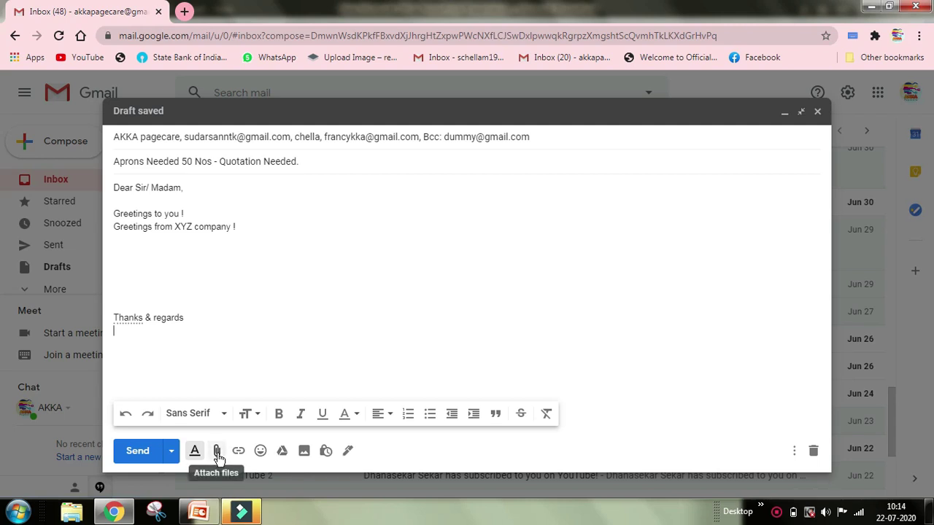
Step: Insert the saved Chella signature into the quotation draft
{"action": "left_click", "coordinate": [348, 452]}
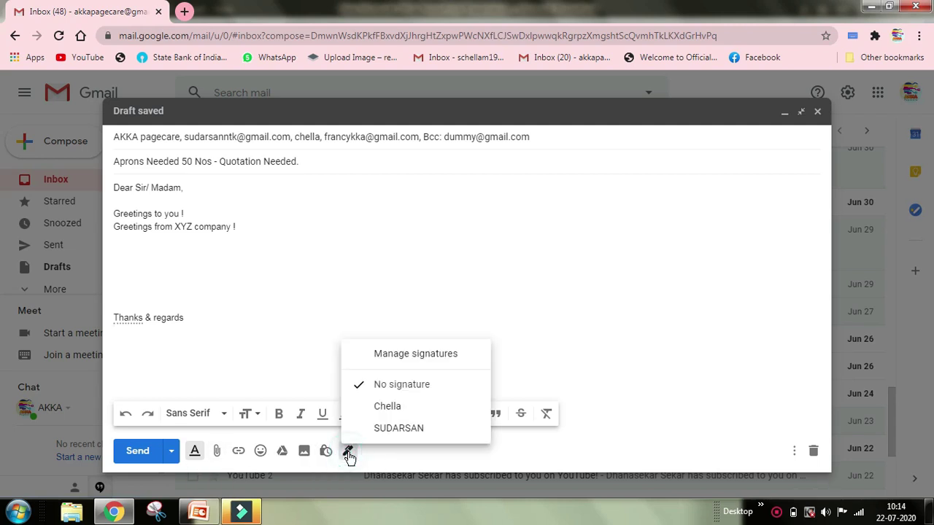
{"action": "left_click", "coordinate": [385, 413]}
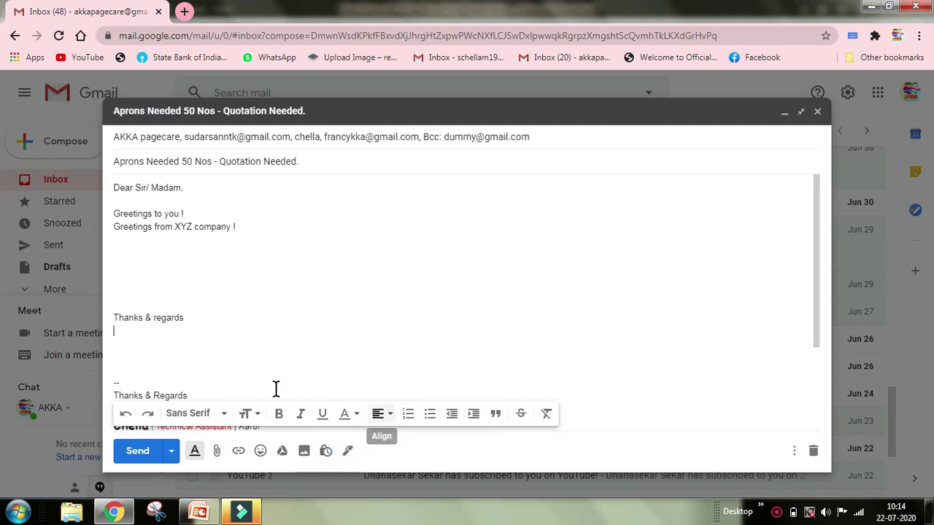
{"action": "scroll", "coordinate": [221, 363], "scroll_direction": "down", "scroll_amount": 2}
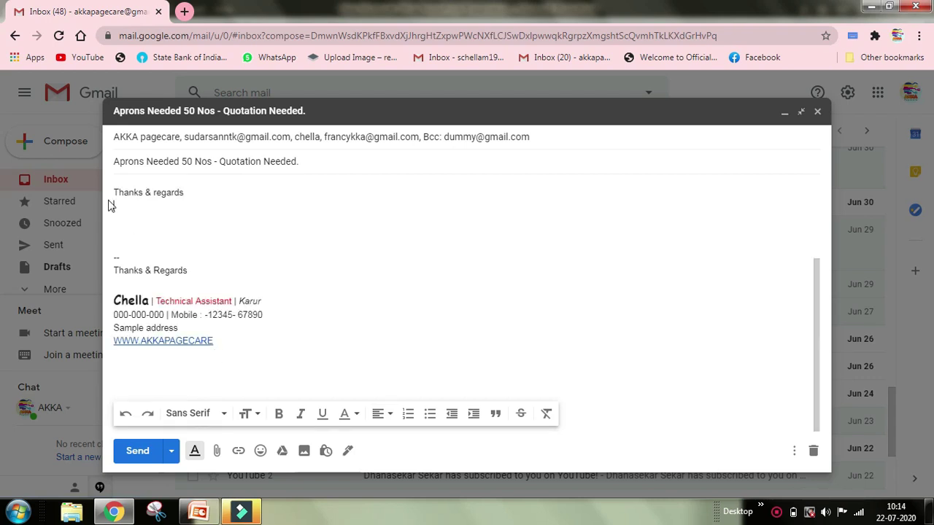
Step: Delete the duplicate 'Thanks & regards' body line above the signature
{"action": "left_click_drag", "start_coordinate": [117, 185], "coordinate": [188, 235]}
{"action": "key", "text": "BackSpace"}
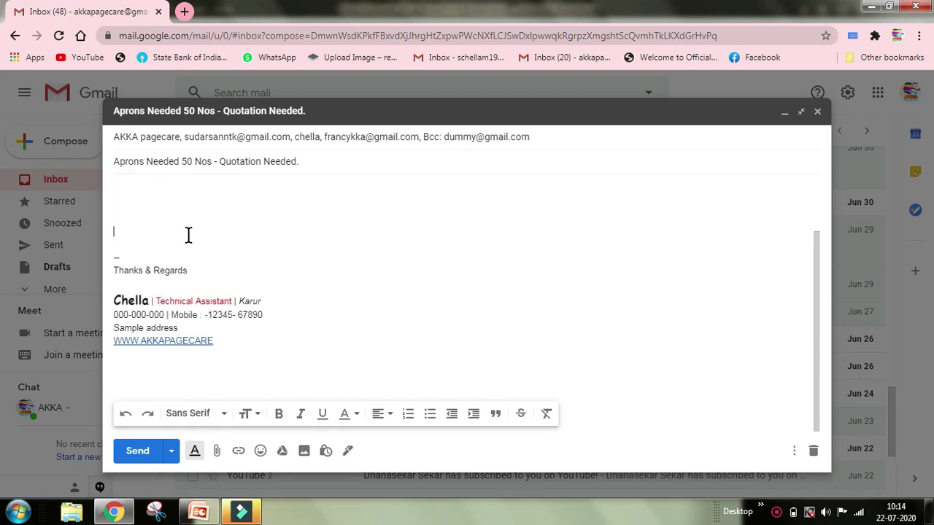
{"action": "type", "text": "Greetings from XYZ company !"}
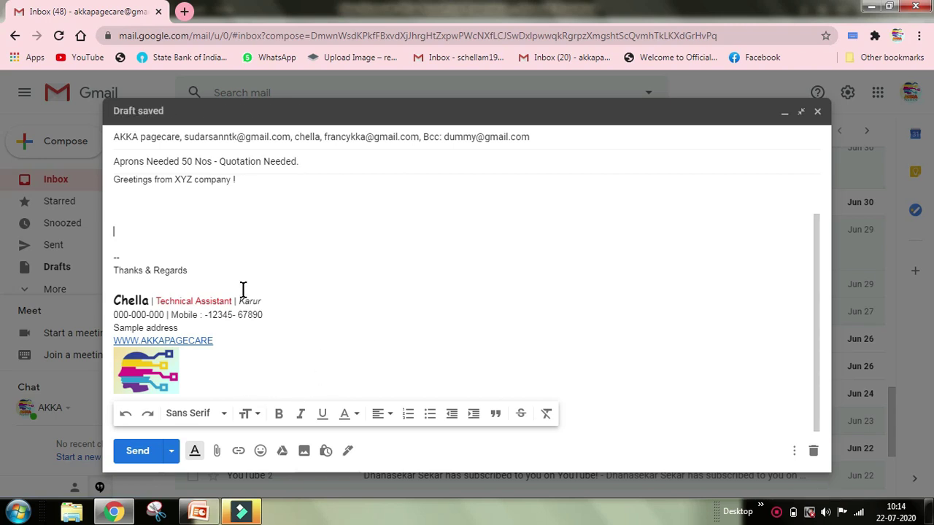
{"action": "left_click", "coordinate": [279, 351]}
{"action": "left_click", "coordinate": [171, 451]}
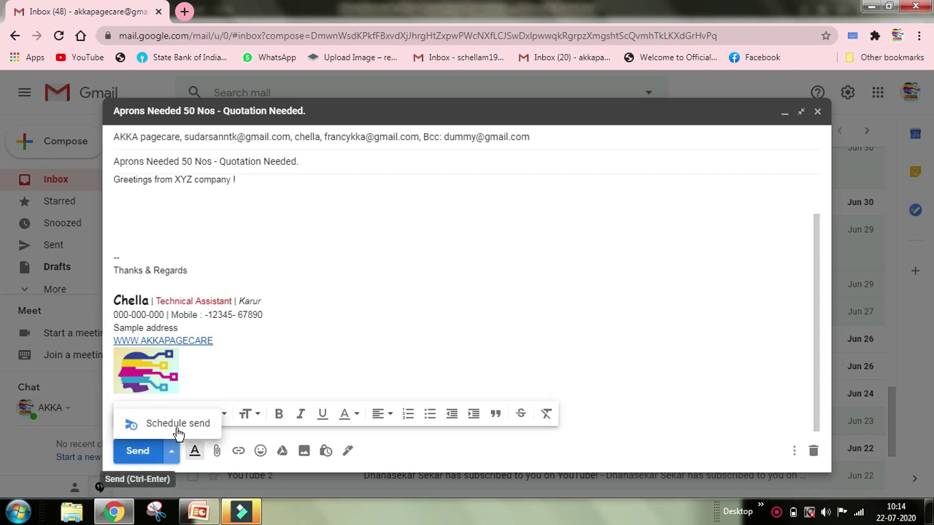
Step: Bring up the Schedule send choices from the arrow beside Send
{"action": "left_click", "coordinate": [177, 429]}
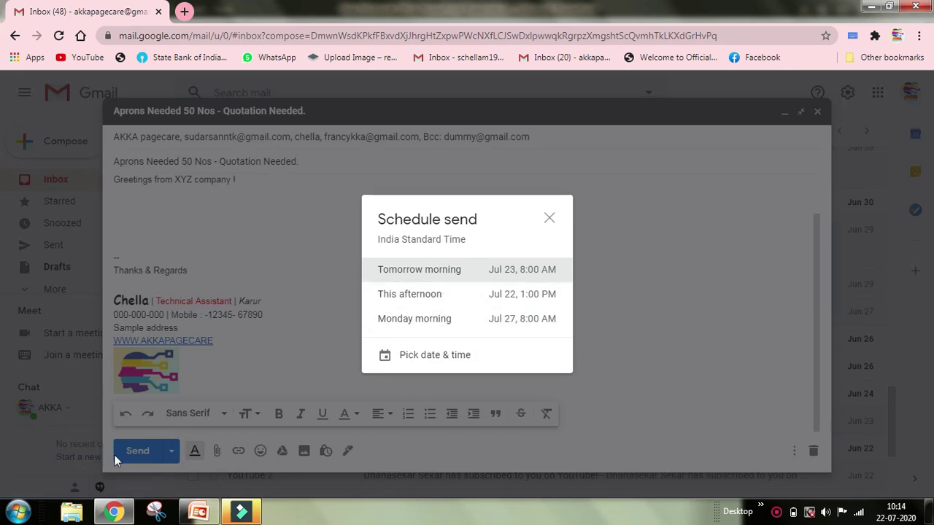
{"action": "left_click", "coordinate": [549, 220]}
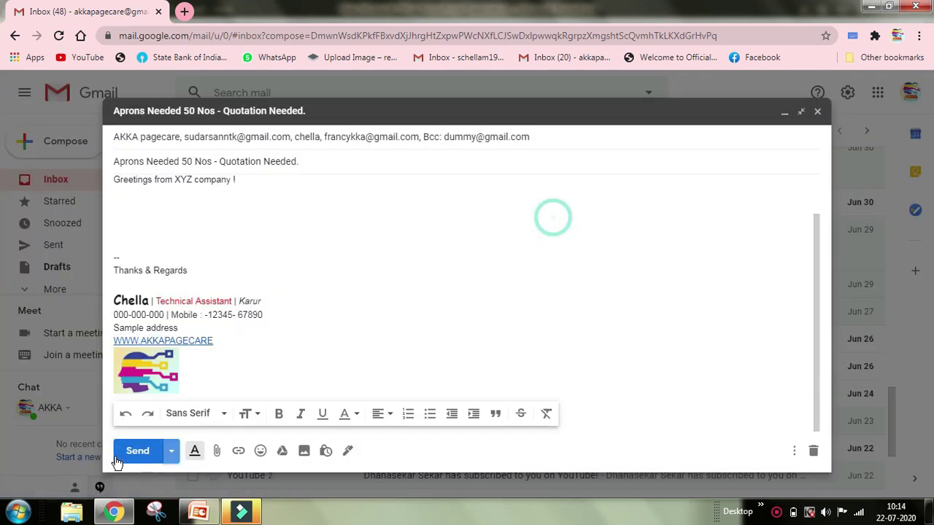
{"action": "left_click", "coordinate": [173, 453]}
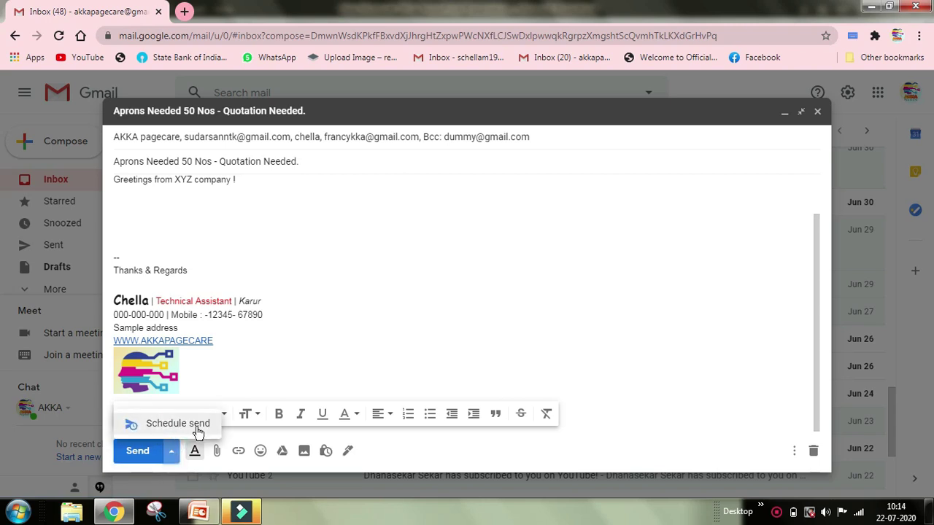
{"action": "left_click", "coordinate": [166, 424]}
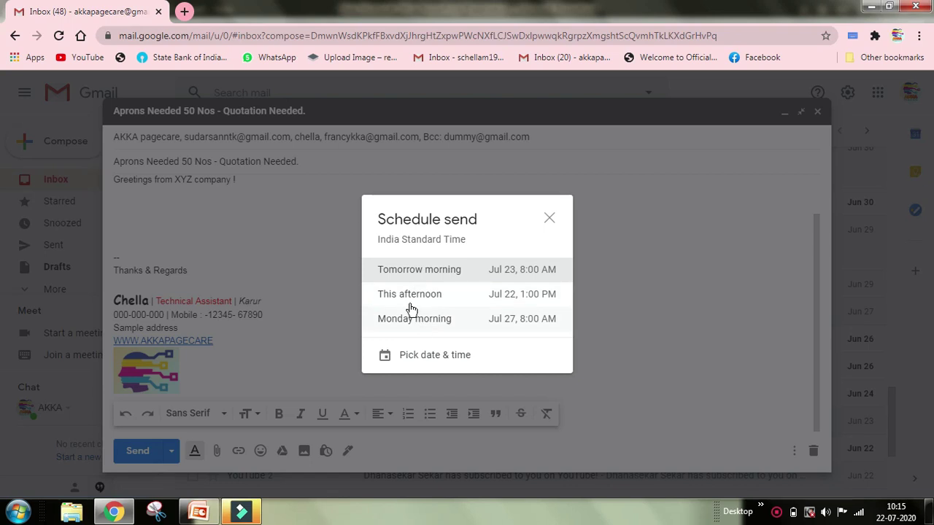
Step: Schedule a custom send for Aug 24, 2020 at 12:00 AM
{"action": "left_click", "coordinate": [436, 357]}
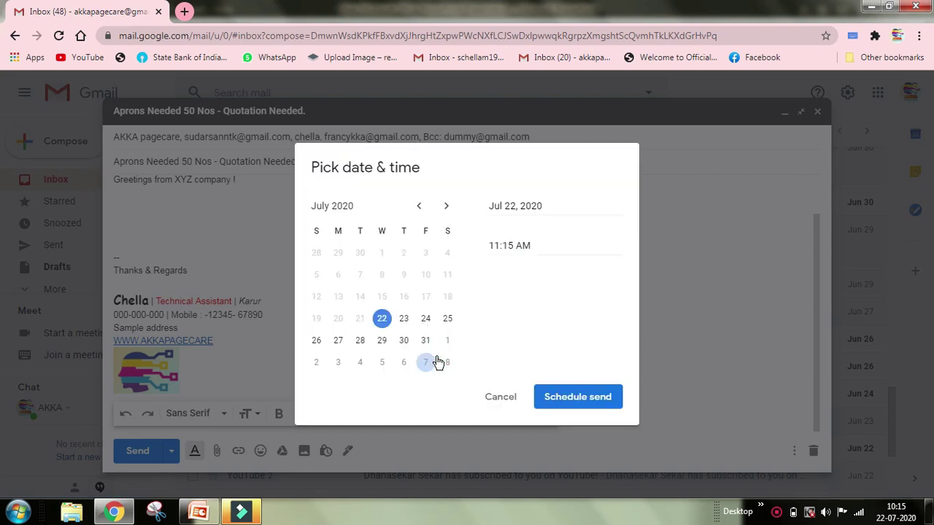
{"action": "left_click", "coordinate": [437, 363]}
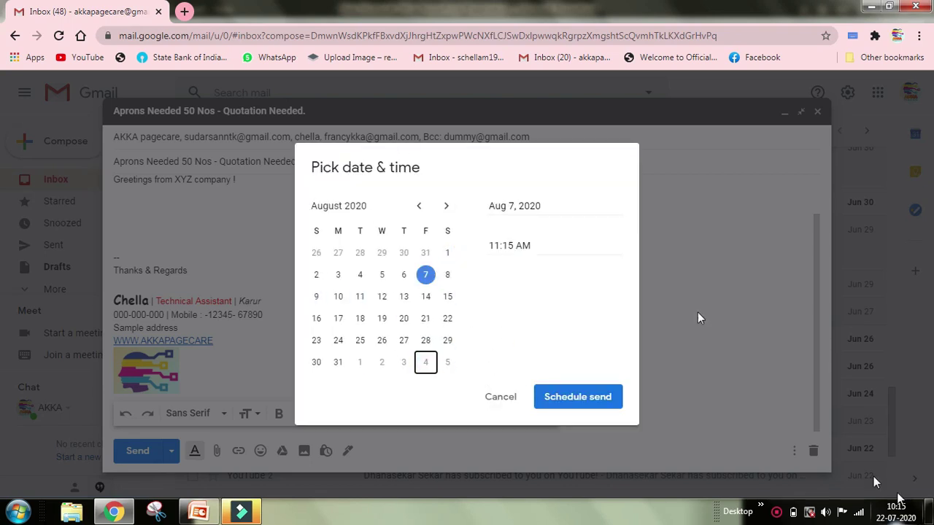
{"action": "left_click", "coordinate": [336, 344]}
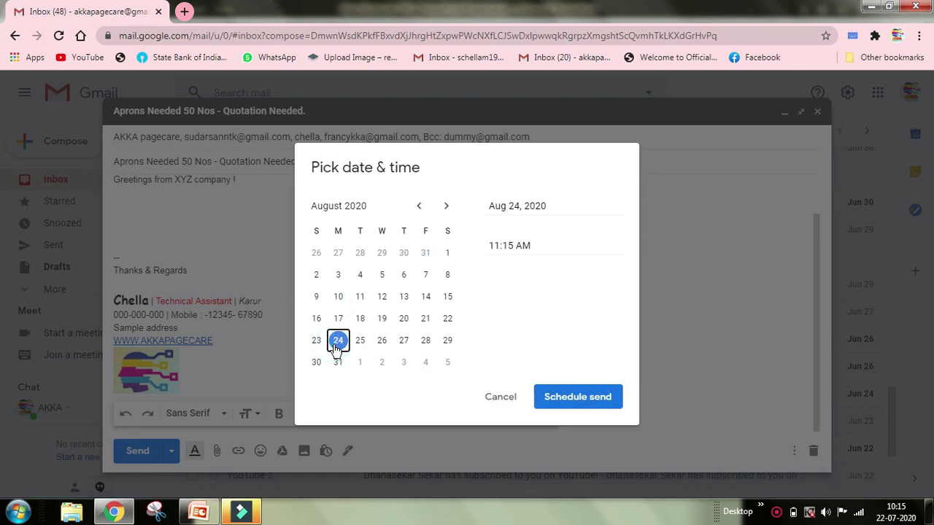
{"action": "left_click", "coordinate": [509, 246]}
{"action": "key", "text": "BackSpace"}
{"action": "key", "text": "BackSpace"}
{"action": "key", "text": "BackSpace"}
{"action": "key", "text": "BackSpace"}
{"action": "key", "text": "BackSpace"}
{"action": "type", "text": "12:00"}
{"action": "left_click", "coordinate": [500, 245]}
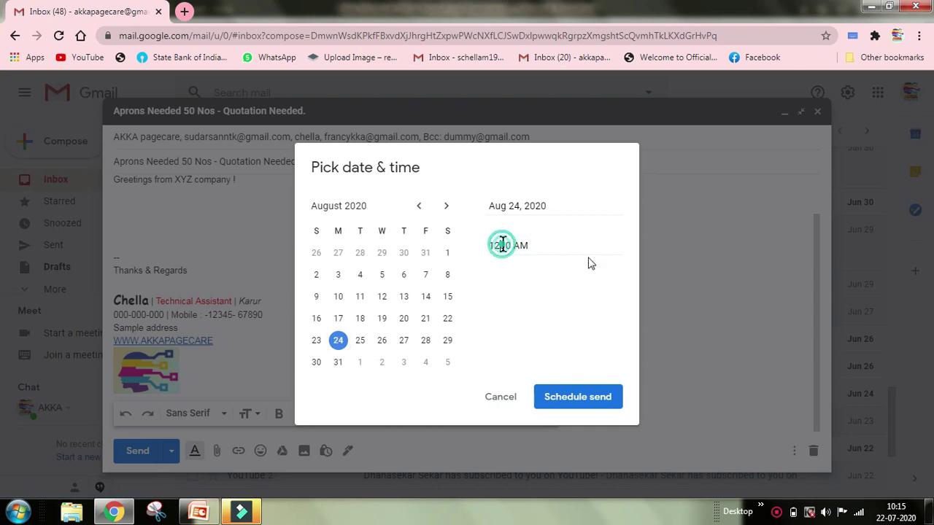
{"action": "type", "text": ":"}
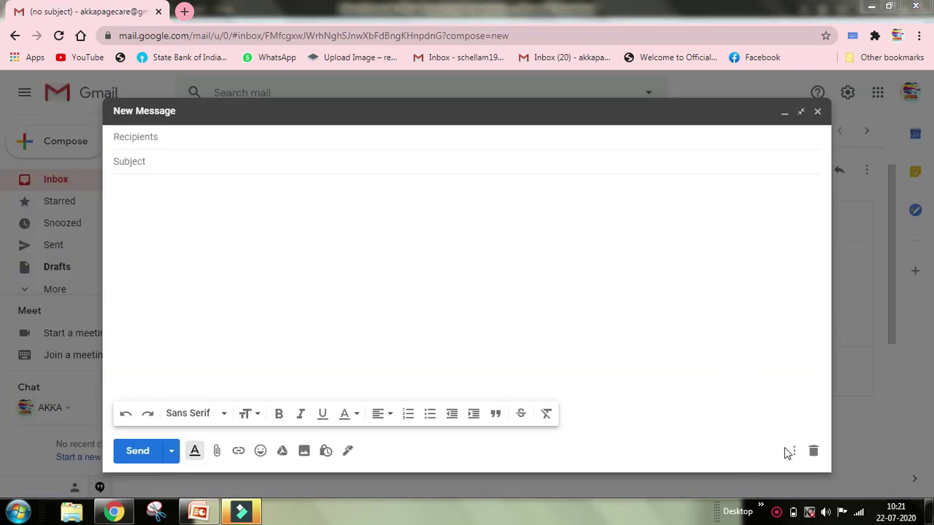
Step: Show the More options menu for the blank New Message window
{"action": "left_click", "coordinate": [792, 451]}
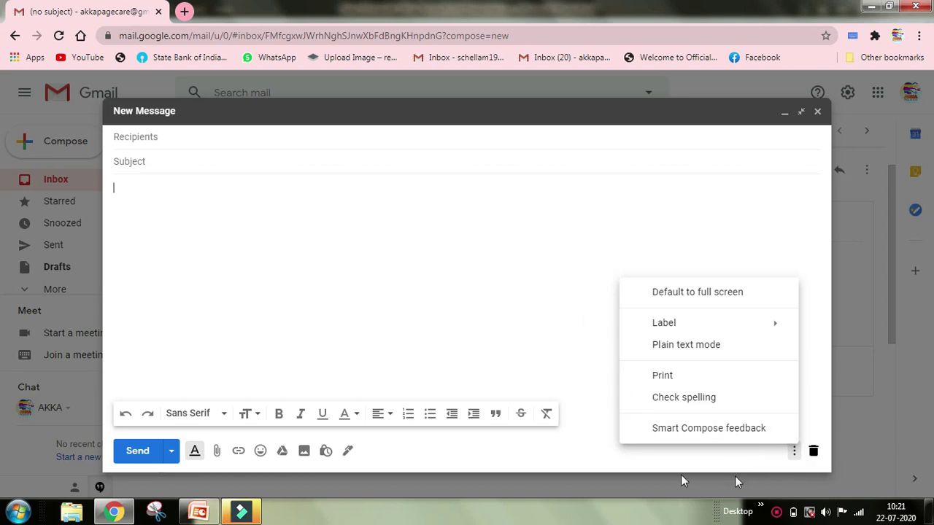